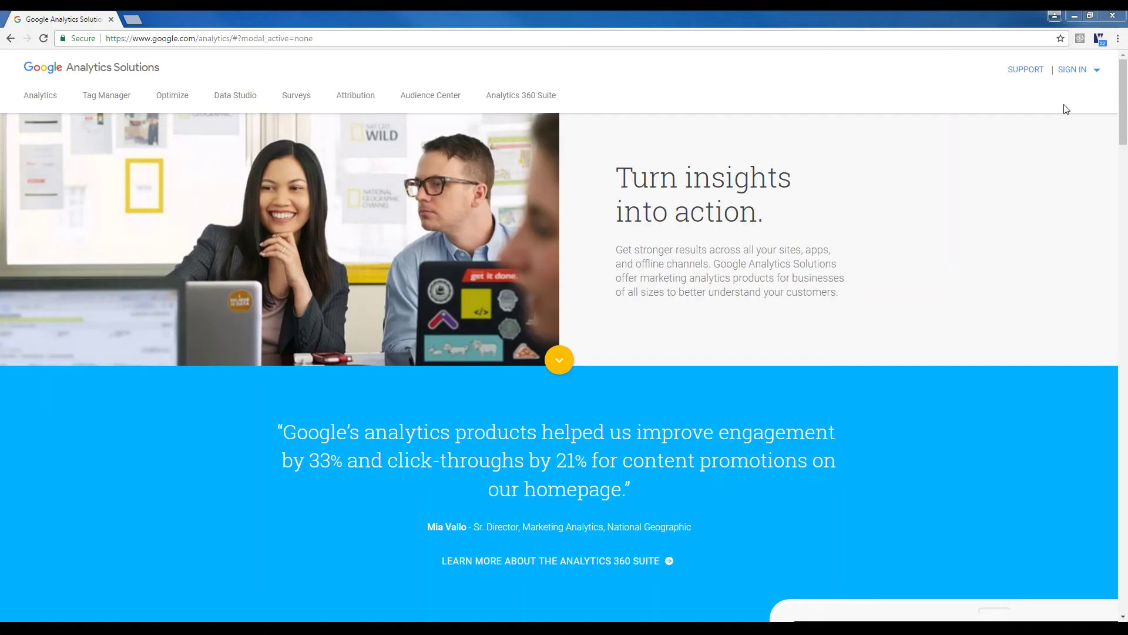
Sign in to Google Analytics with the account's e-mail and password, and dismiss the browser's offer to save the password.
{"action": "left_click", "coordinate": [1080, 74]}
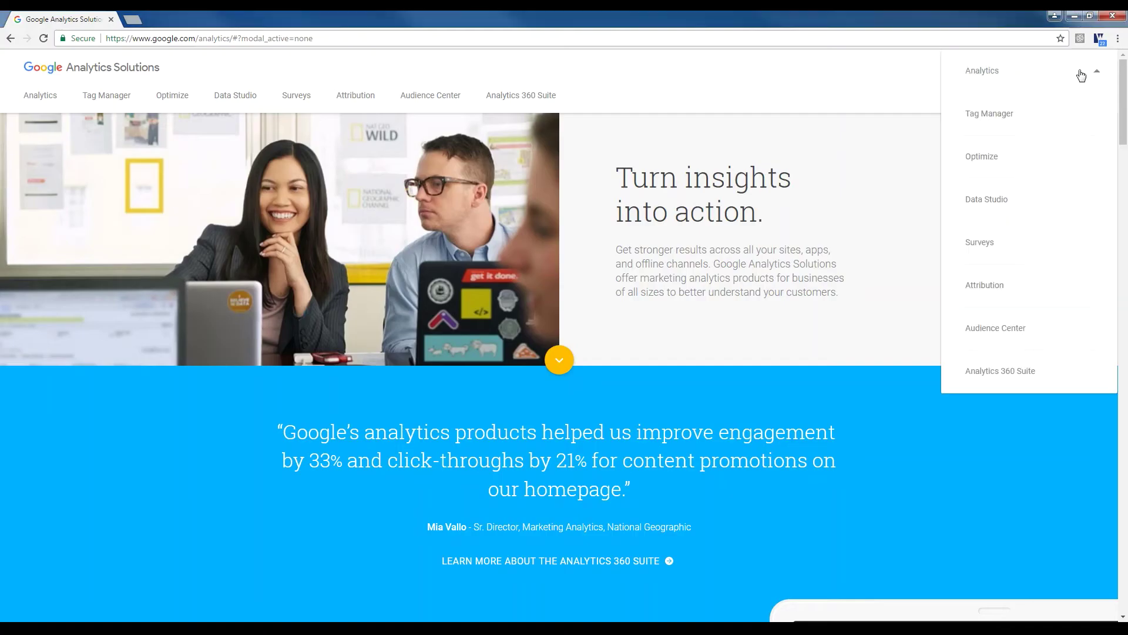
{"action": "left_click", "coordinate": [991, 77]}
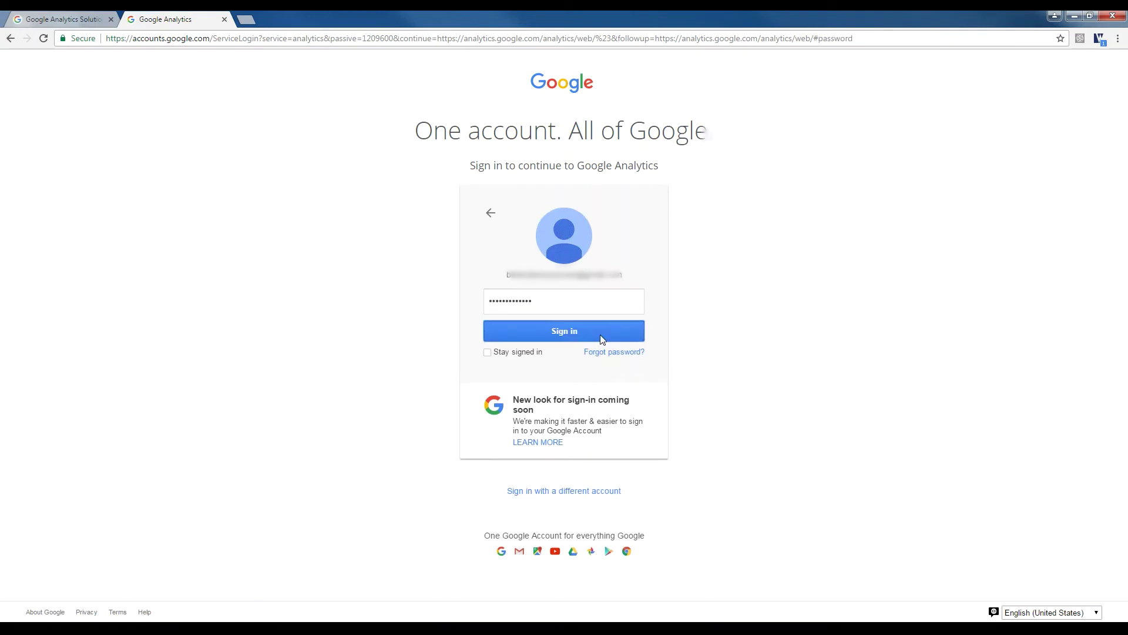
{"action": "left_click", "coordinate": [601, 333]}
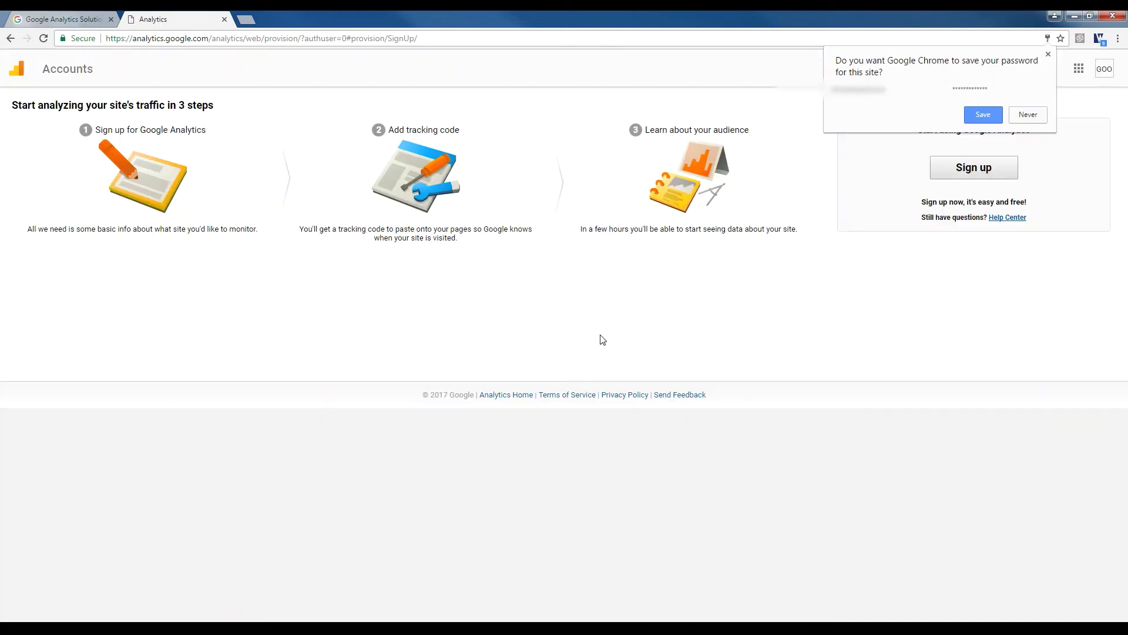
{"action": "left_click", "coordinate": [1047, 55]}
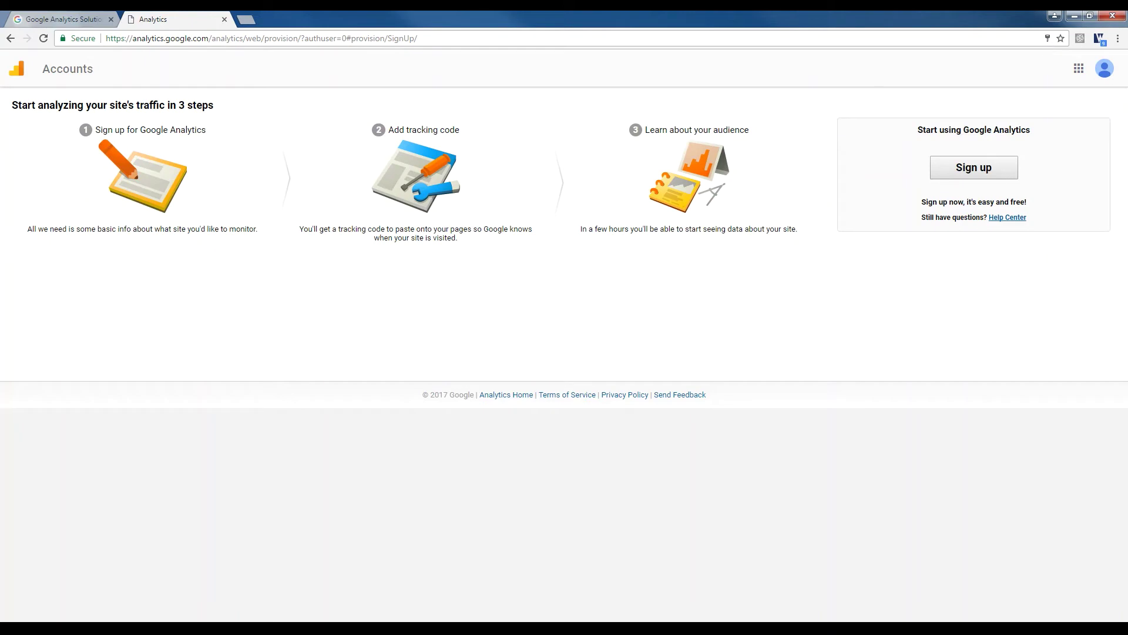
Start signing up for Google Analytics and enter the account name for the new website account.
{"action": "left_click", "coordinate": [1001, 173]}
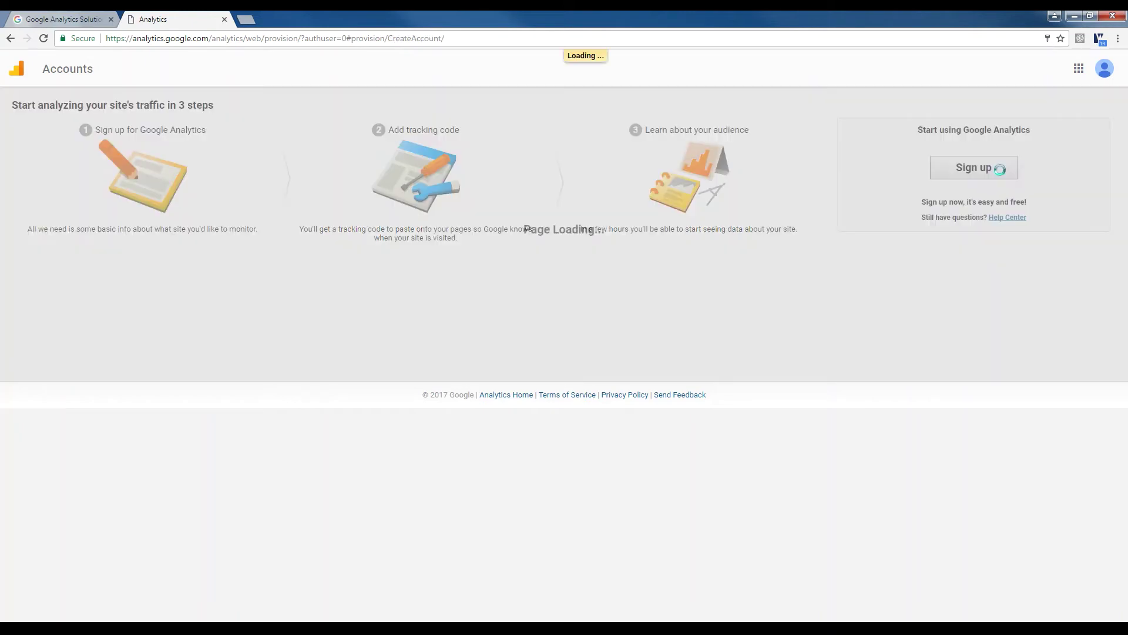
{"action": "scroll", "coordinate": [846, 214], "scroll_direction": "down", "scroll_amount": 2}
{"action": "scroll", "coordinate": [143, 212], "scroll_direction": "up", "scroll_amount": 2}
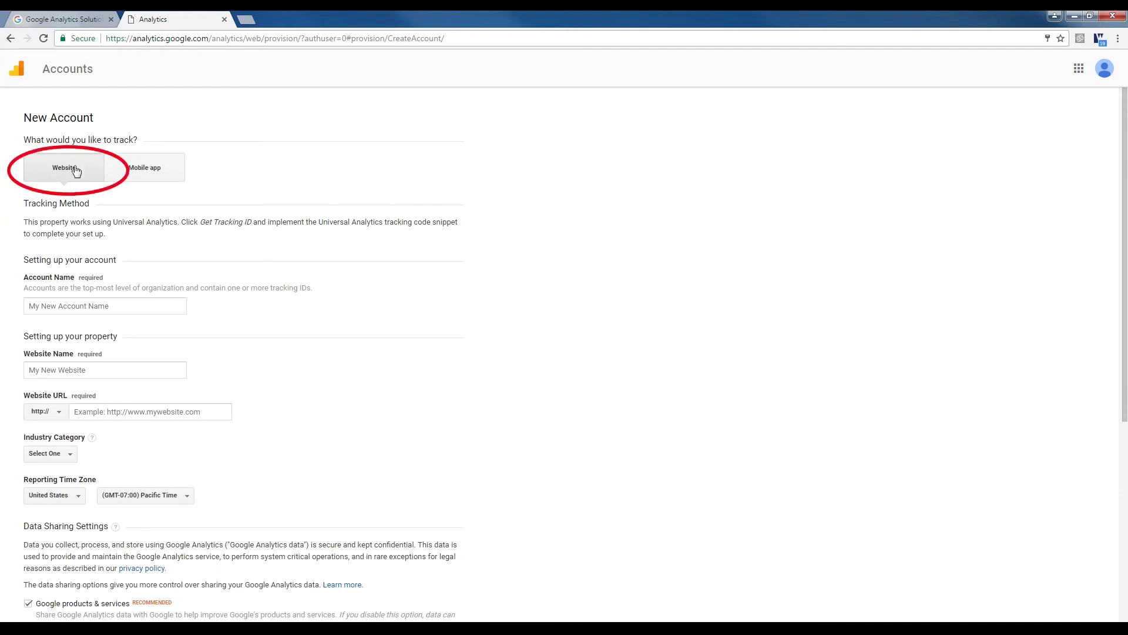
{"action": "left_click", "coordinate": [117, 305]}
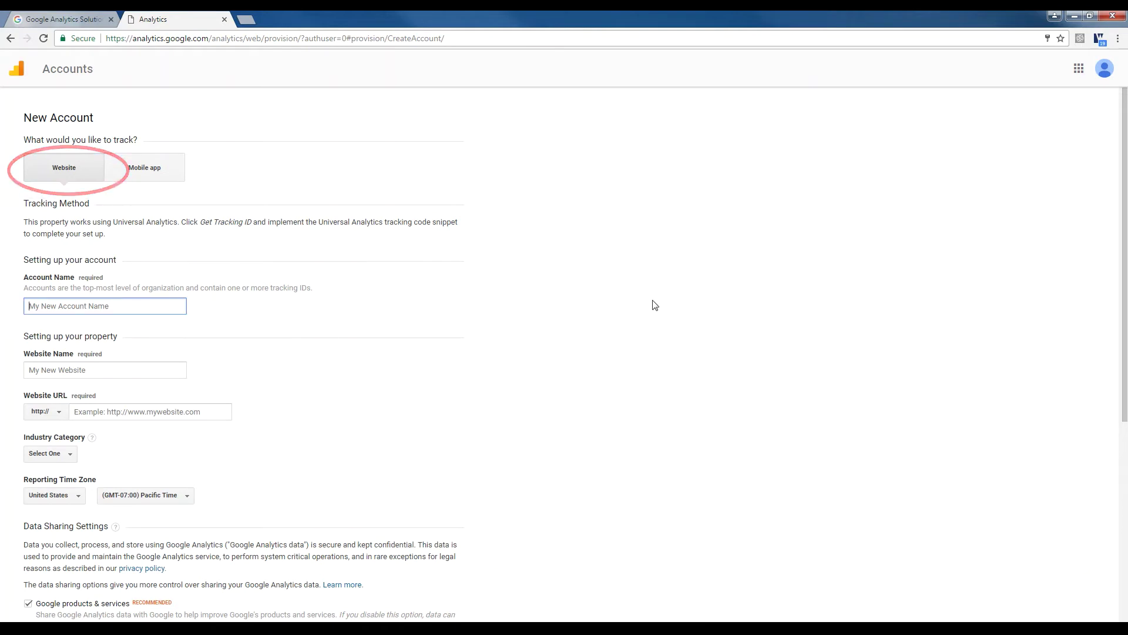
{"action": "type", "text": "Blog Te"}
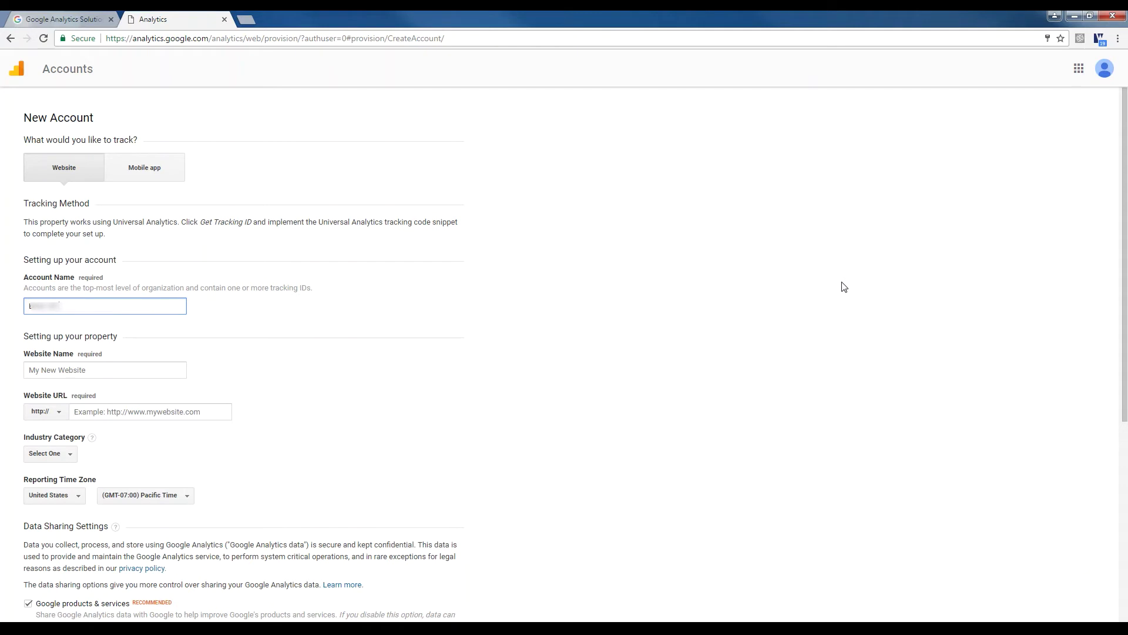
{"action": "type", "text": "stingsblog"}
Enter the website name and the website URL for the new property.
{"action": "left_click", "coordinate": [139, 371]}
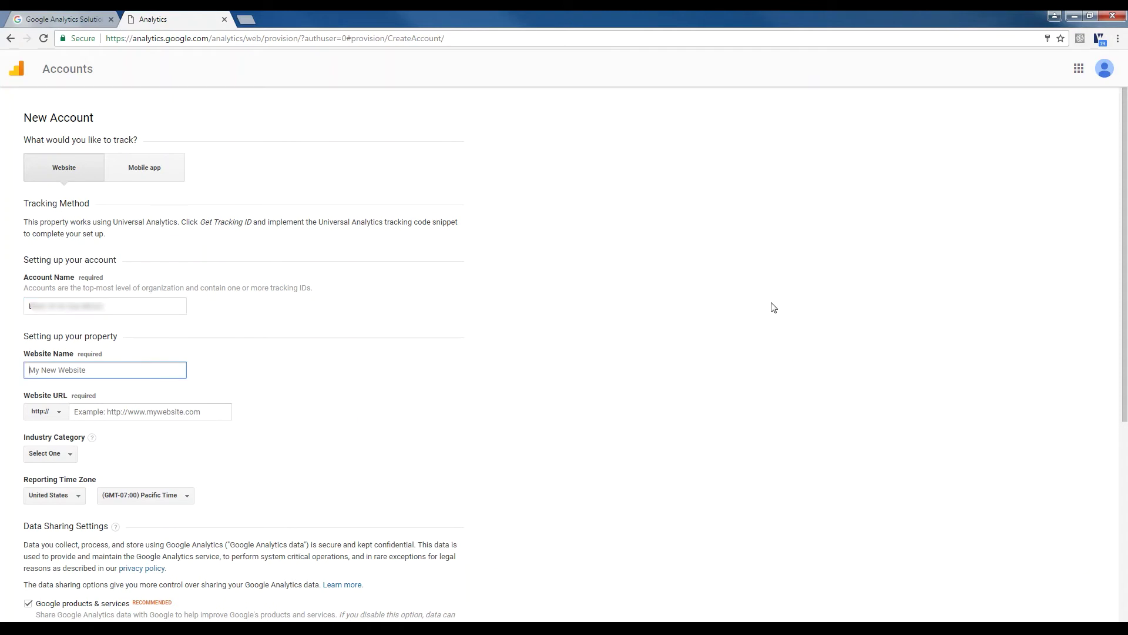
{"action": "type", "text": "blog"}
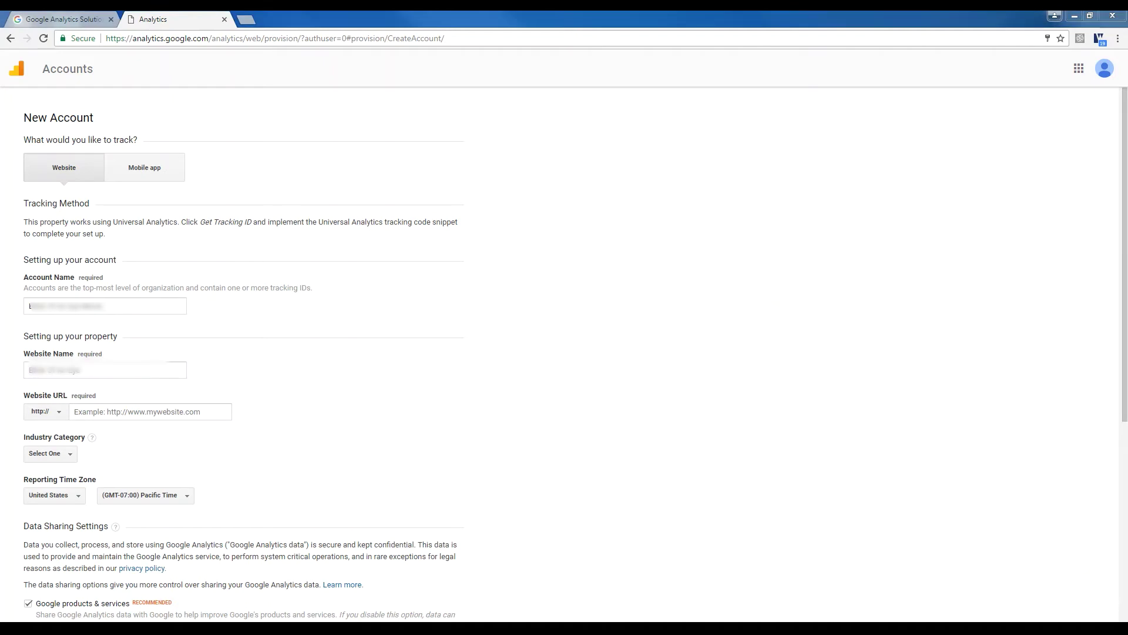
{"action": "left_click", "coordinate": [180, 413]}
{"action": "key", "text": "ctrl+v"}
Set the property's industry category to Arts and Entertainment.
{"action": "left_click", "coordinate": [49, 453]}
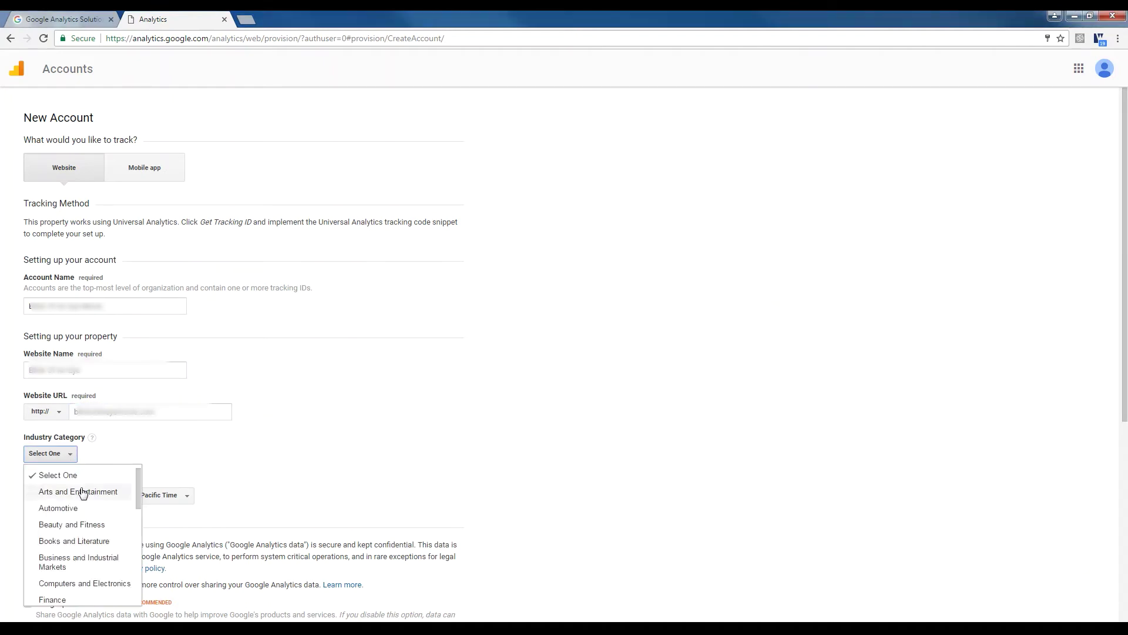
{"action": "scroll", "coordinate": [89, 514], "scroll_direction": "down", "scroll_amount": 5}
{"action": "scroll", "coordinate": [95, 558], "scroll_direction": "down", "scroll_amount": 2}
{"action": "scroll", "coordinate": [91, 540], "scroll_direction": "up", "scroll_amount": 5}
{"action": "scroll", "coordinate": [91, 529], "scroll_direction": "up", "scroll_amount": 3}
{"action": "left_click", "coordinate": [88, 471]}
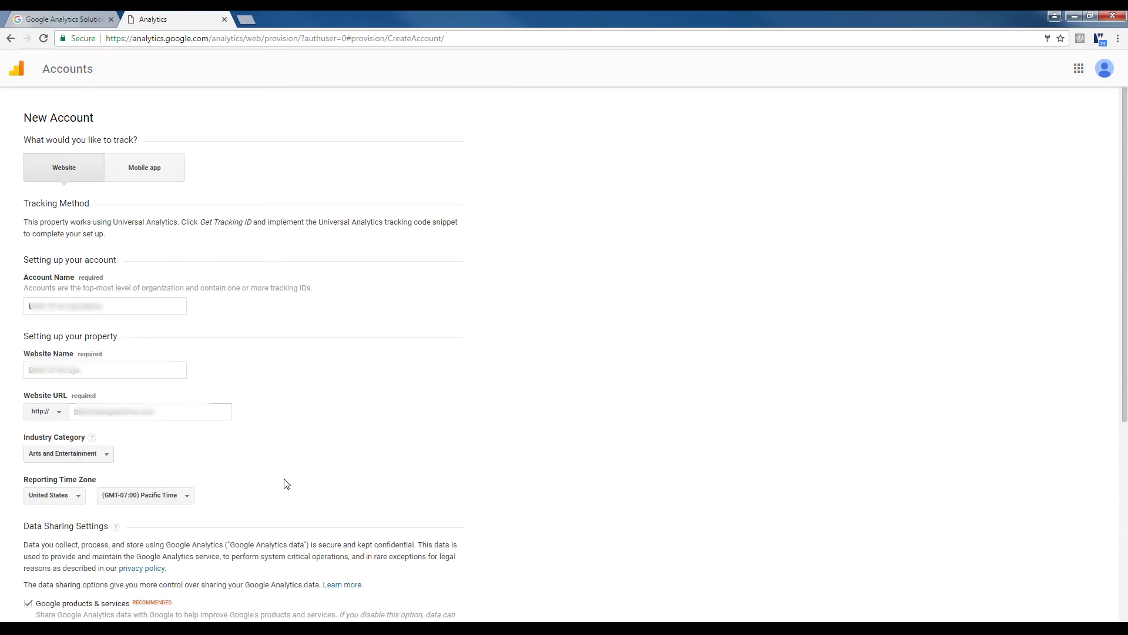
Set the property's reporting time zone to (GMT-04:00) Eastern Time.
{"action": "left_click", "coordinate": [169, 495]}
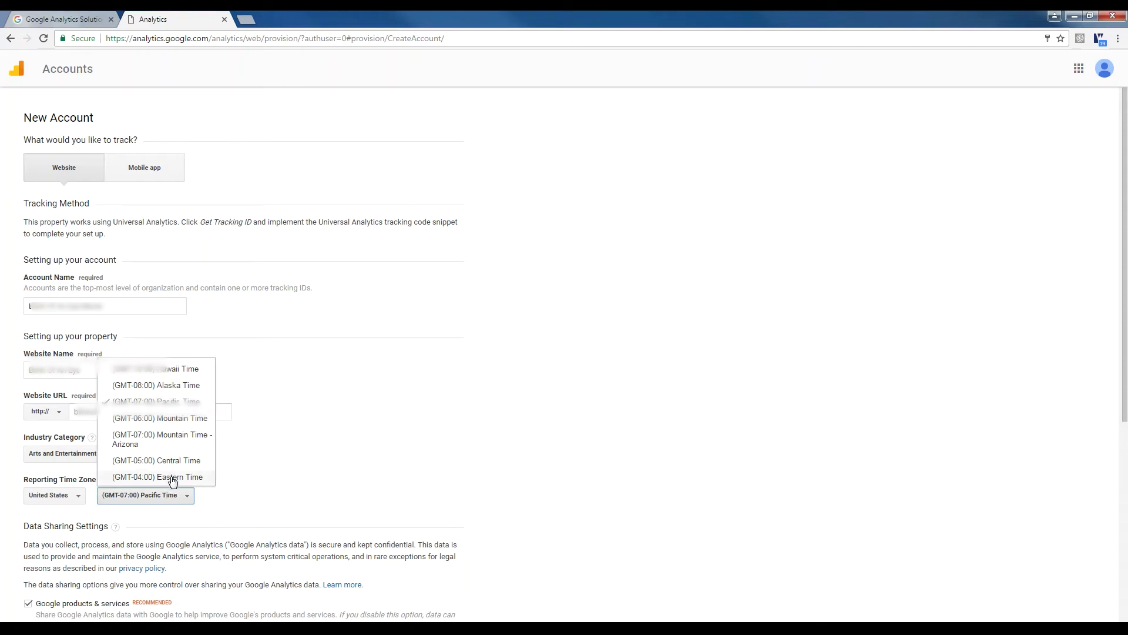
{"action": "left_click", "coordinate": [173, 478]}
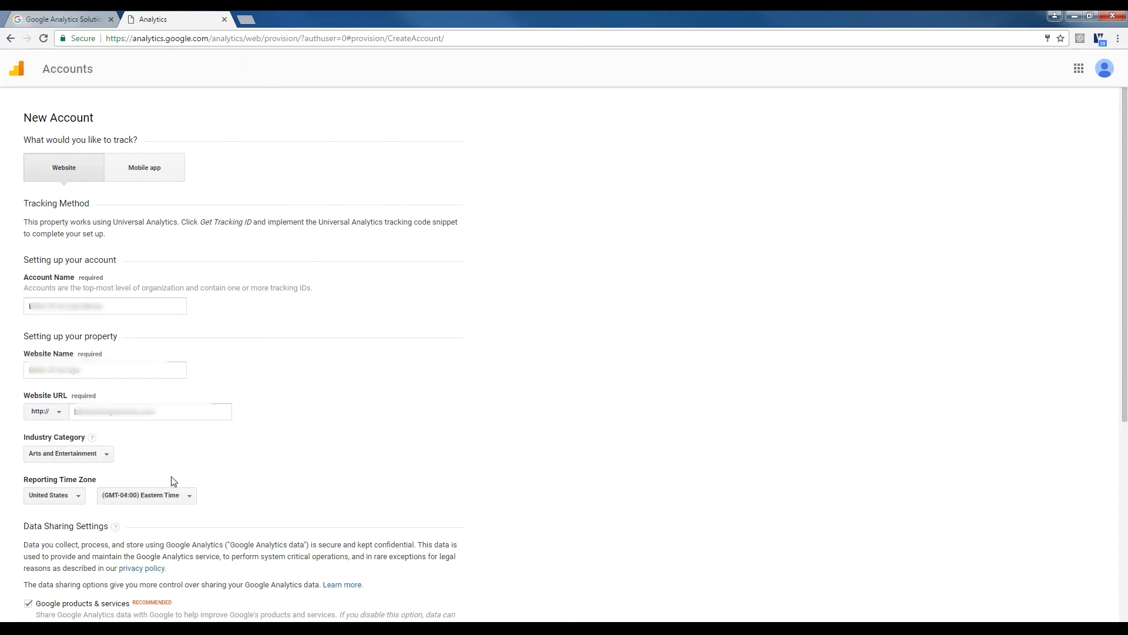
{"action": "scroll", "coordinate": [590, 475], "scroll_direction": "down", "scroll_amount": 5}
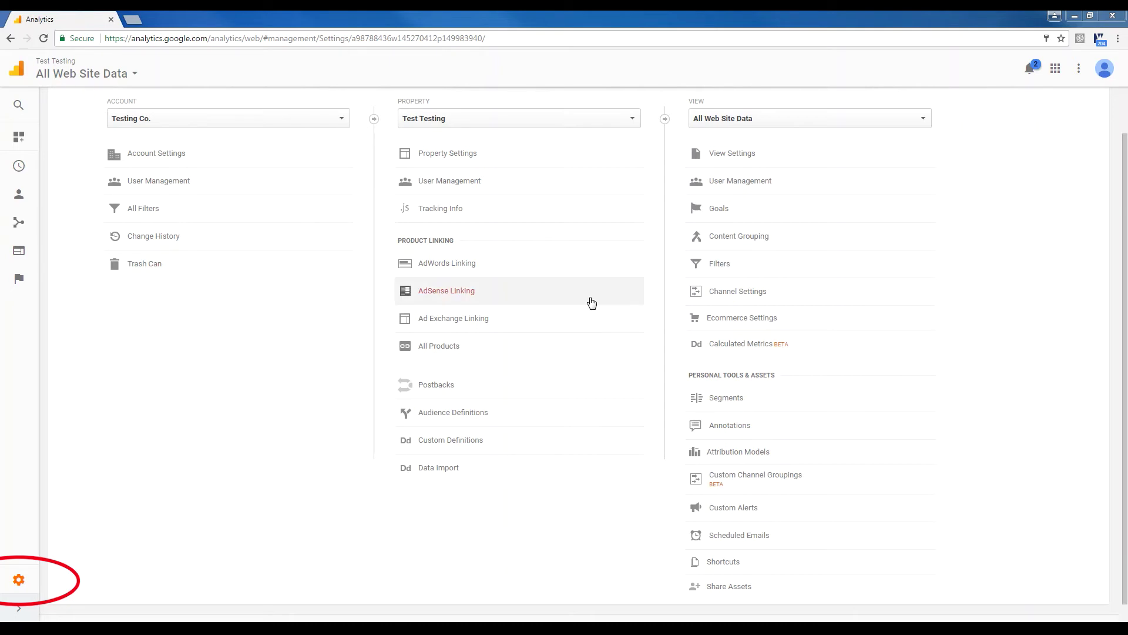
Create a new website reporting view named "Filtered" for the Test Testing property.
{"action": "left_click", "coordinate": [834, 121]}
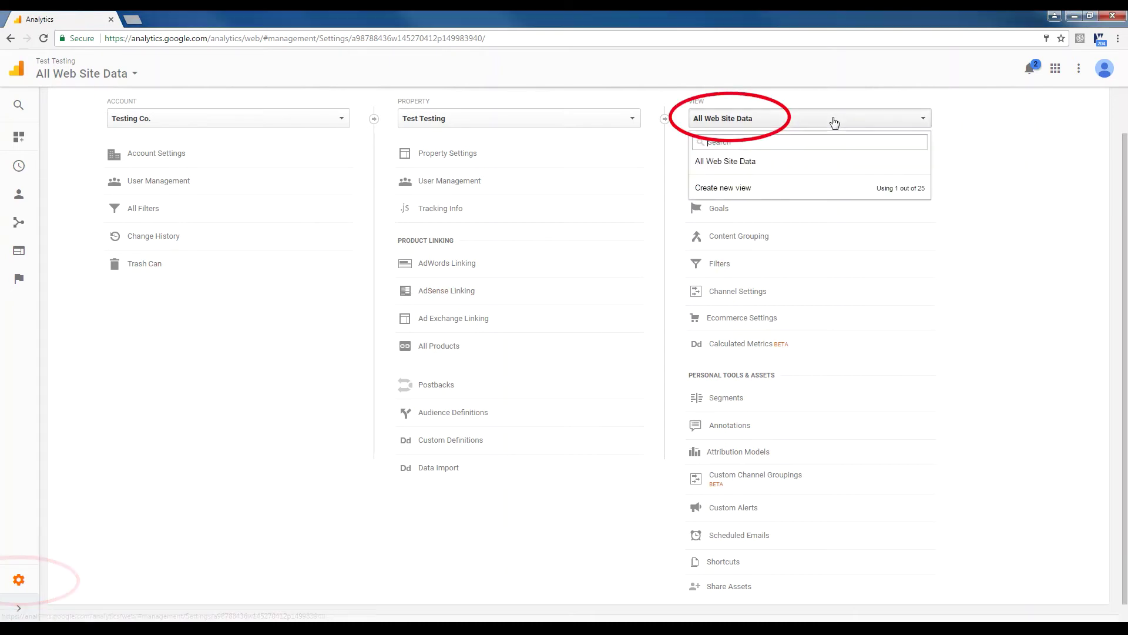
{"action": "left_click", "coordinate": [744, 187]}
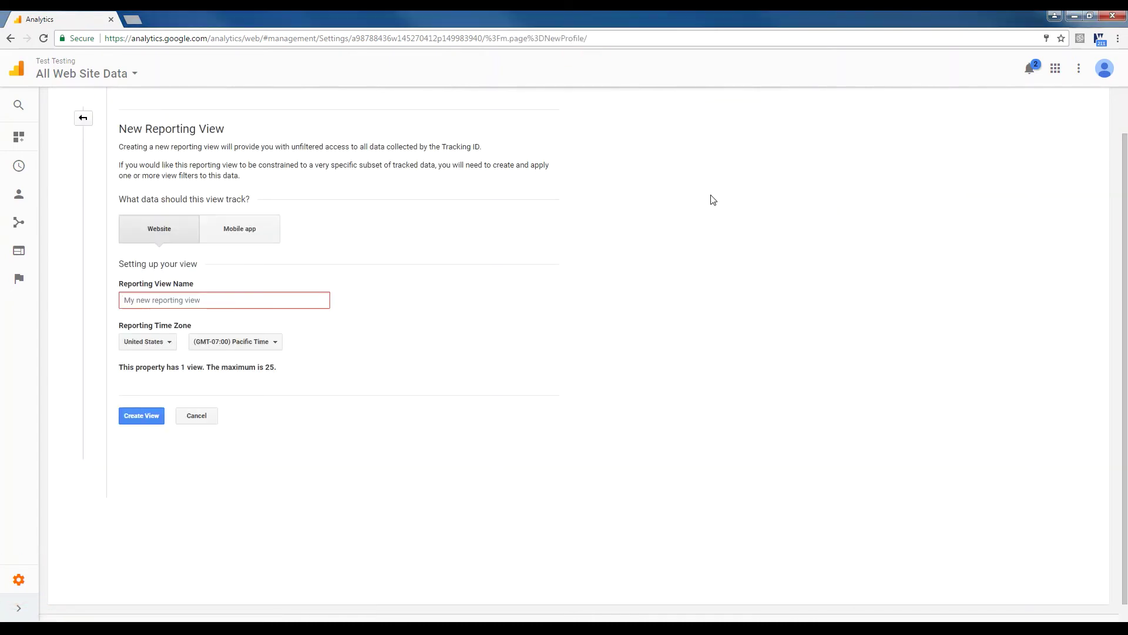
{"action": "type", "text": "Filtered"}
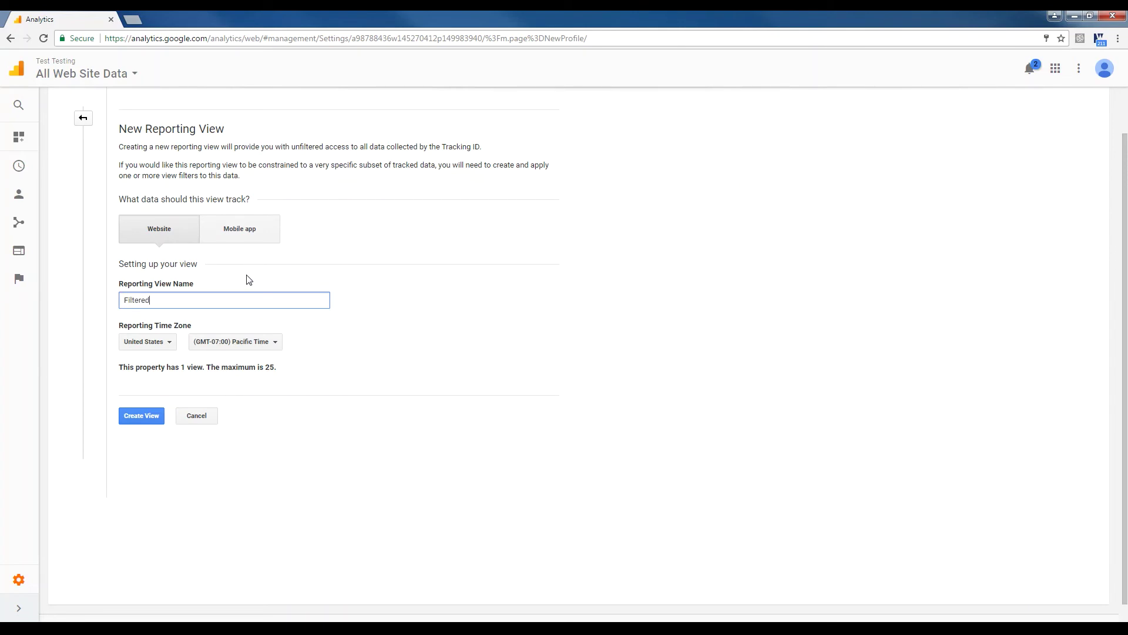
{"action": "left_click", "coordinate": [147, 418]}
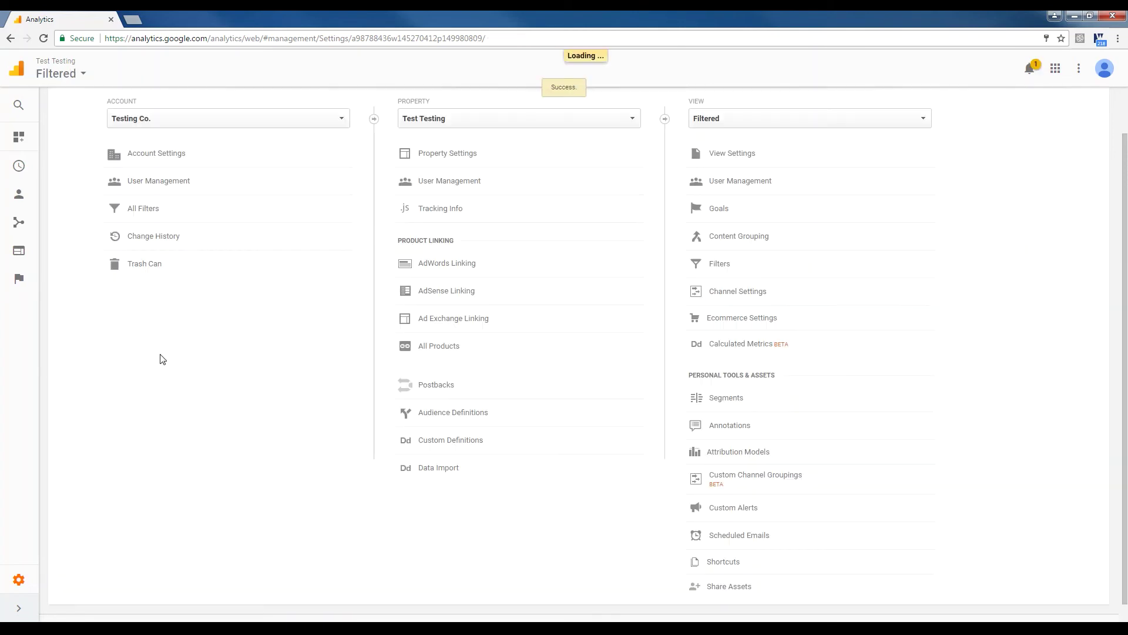
Create another website reporting view named "Sandbox" for the Test Testing property.
{"action": "left_click", "coordinate": [848, 121]}
{"action": "left_click", "coordinate": [740, 204]}
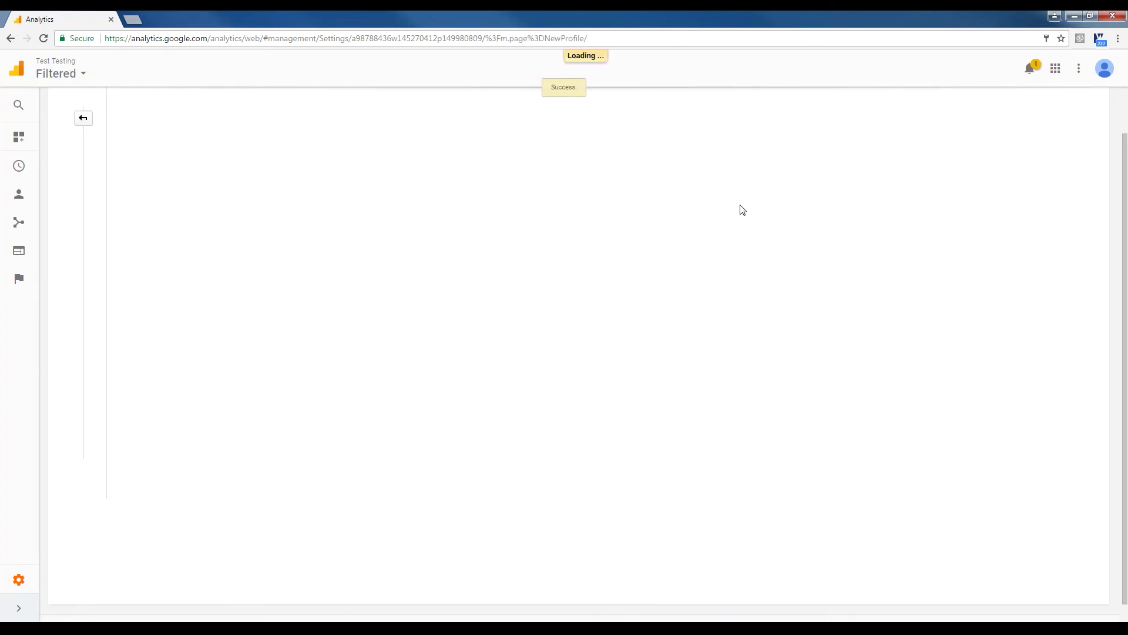
{"action": "left_click", "coordinate": [288, 301]}
{"action": "type", "text": "Sandbox"}
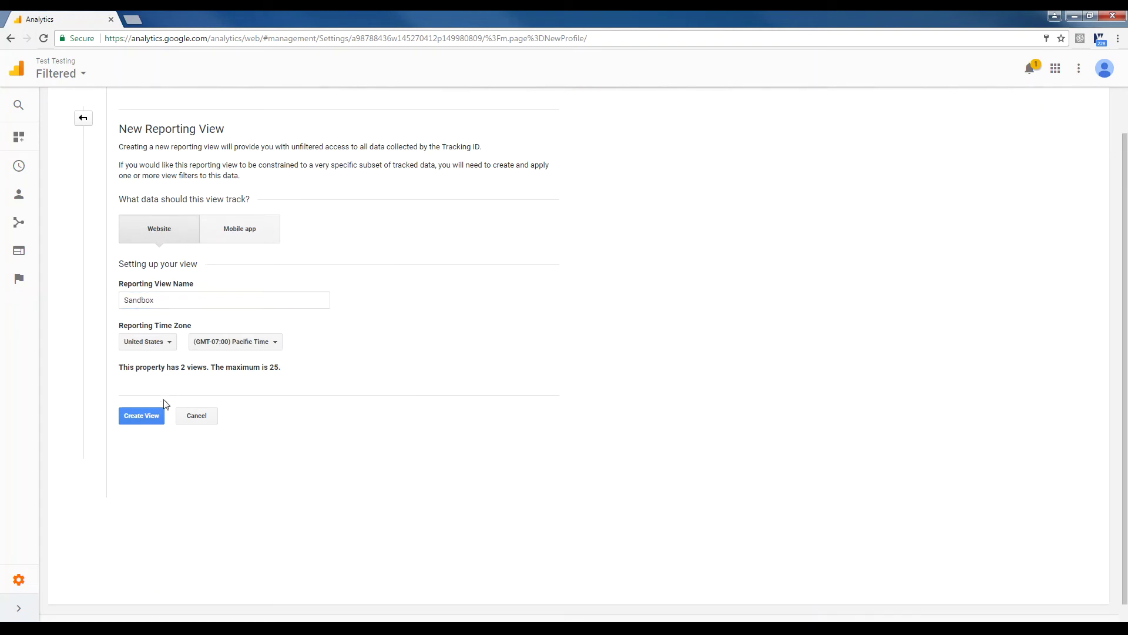
{"action": "left_click", "coordinate": [151, 416]}
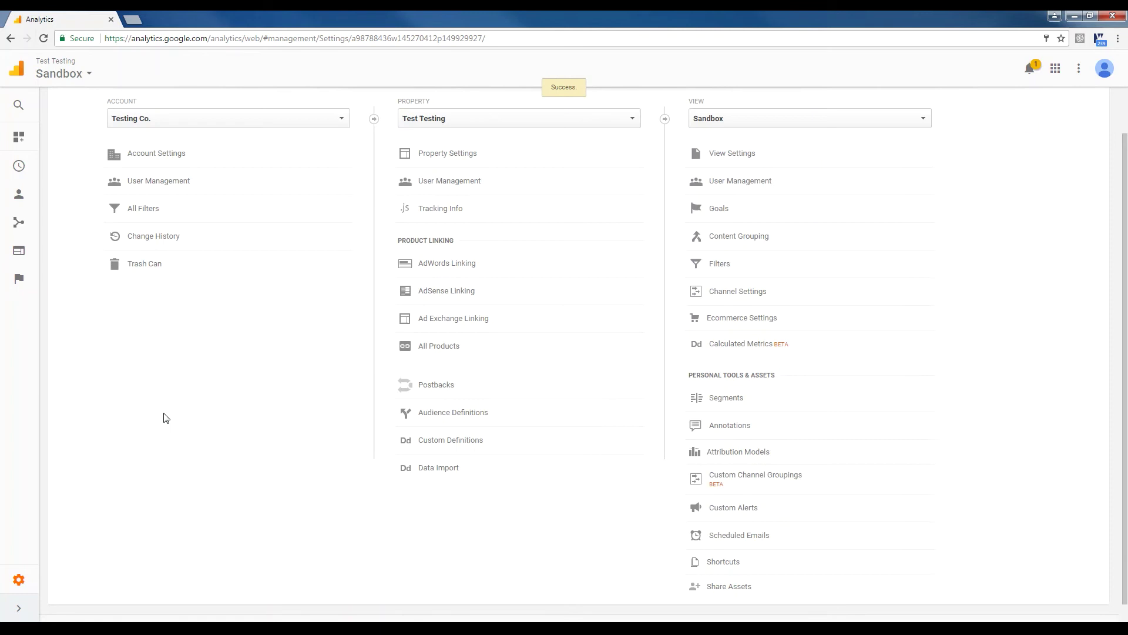
Switch to the Filtered view and open its list of filters from the view settings.
{"action": "left_click", "coordinate": [816, 124]}
{"action": "left_click", "coordinate": [718, 182]}
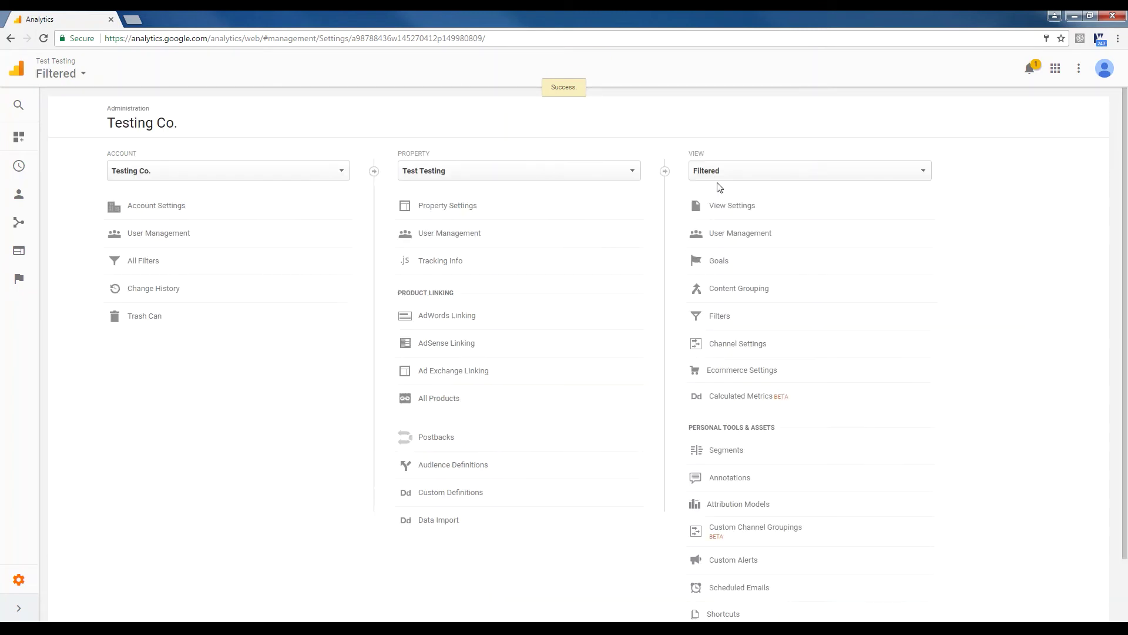
{"action": "left_click", "coordinate": [727, 210]}
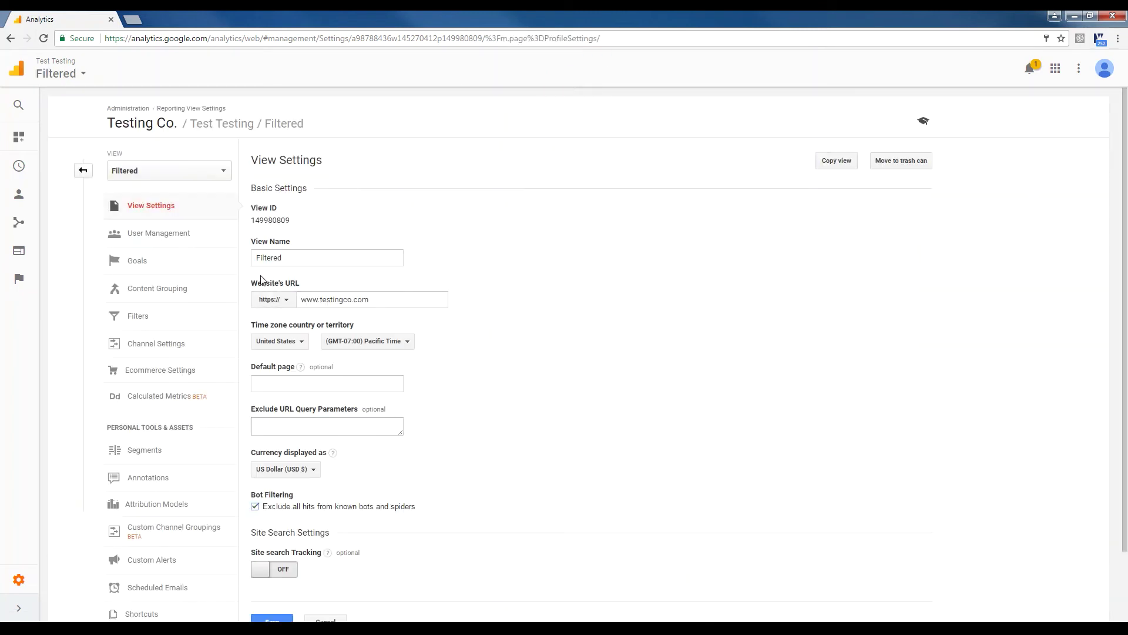
{"action": "left_click", "coordinate": [162, 328]}
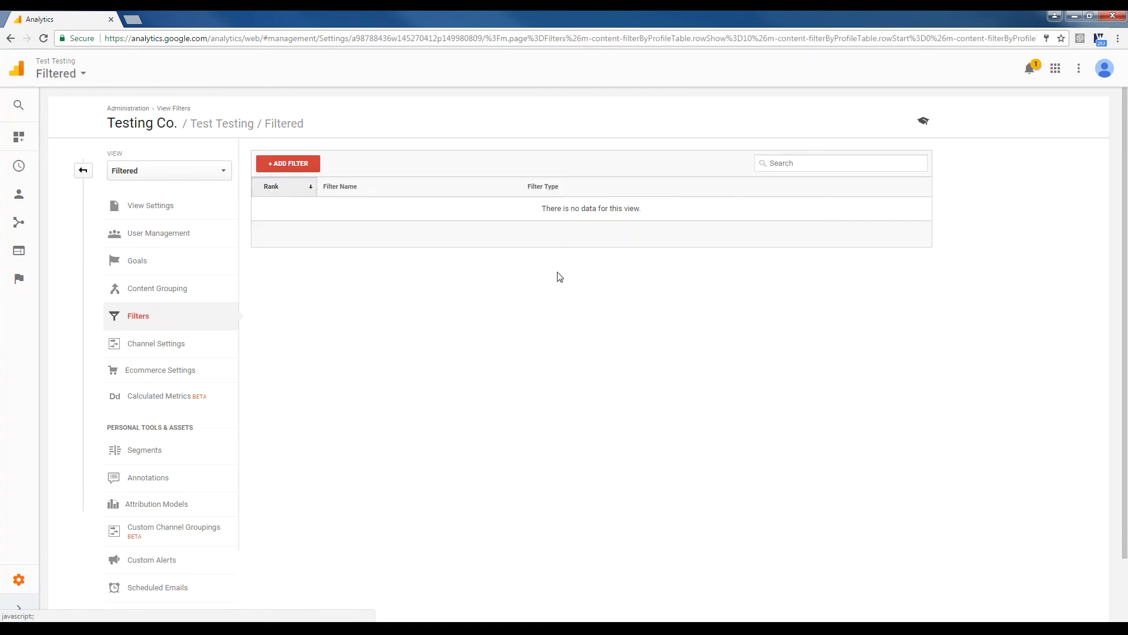
Add a predefined filter named "Ip Filter" that excludes traffic from the IP addresses that are equal to a given address.
{"action": "left_click", "coordinate": [294, 164]}
{"action": "left_click", "coordinate": [324, 213]}
{"action": "type", "text": "Ip Filter"}
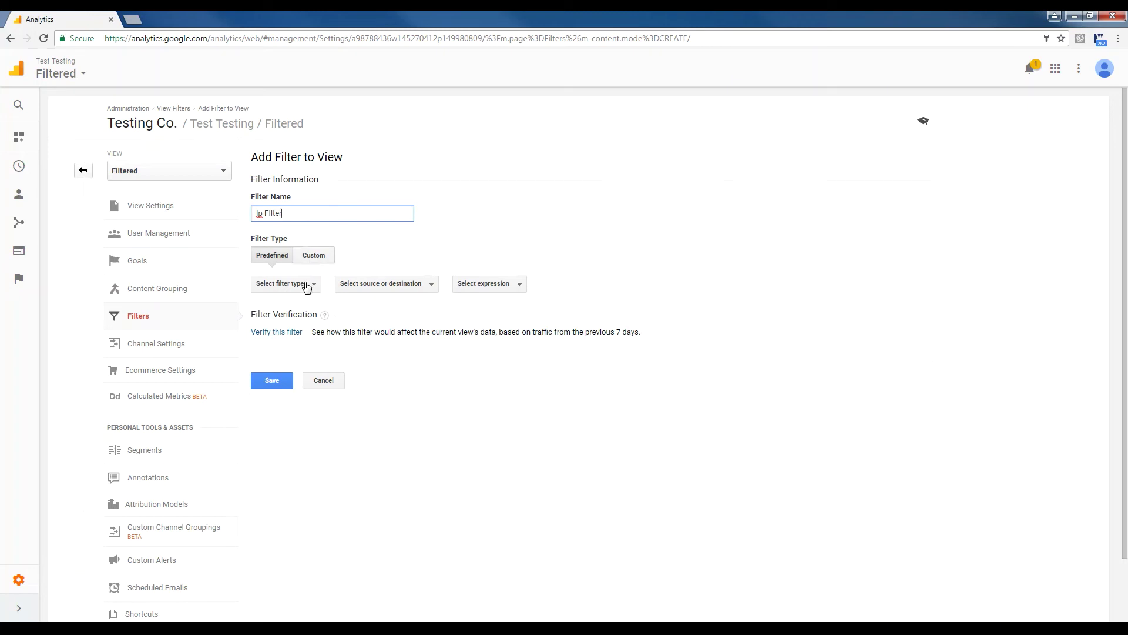
{"action": "left_click", "coordinate": [306, 285]}
{"action": "left_click", "coordinate": [293, 305]}
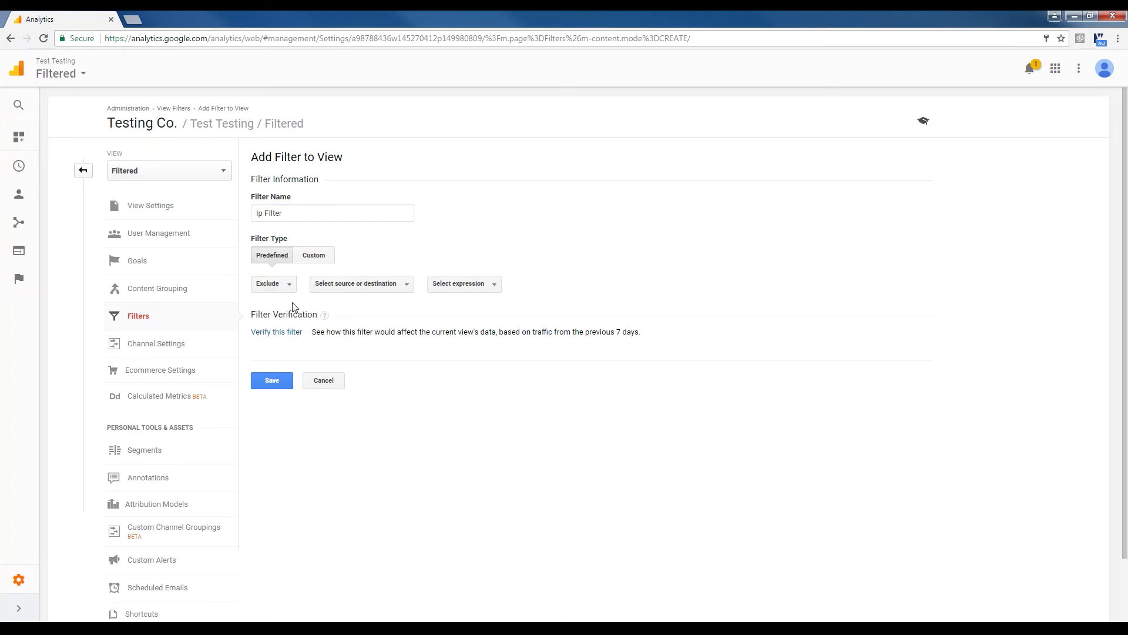
{"action": "left_click", "coordinate": [357, 292]}
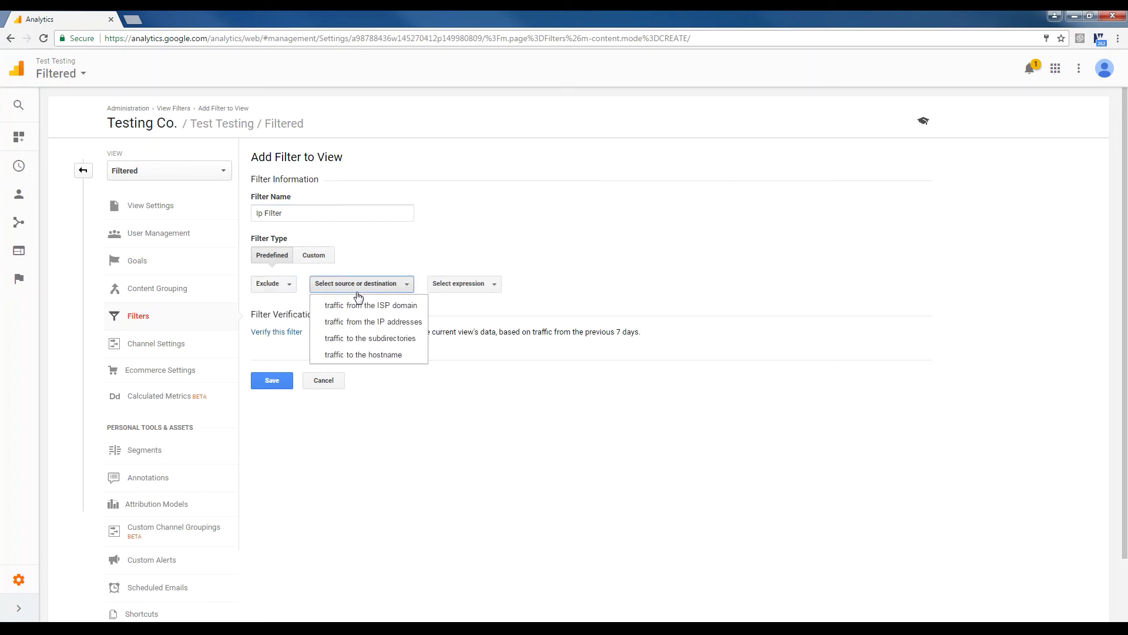
{"action": "left_click", "coordinate": [372, 324]}
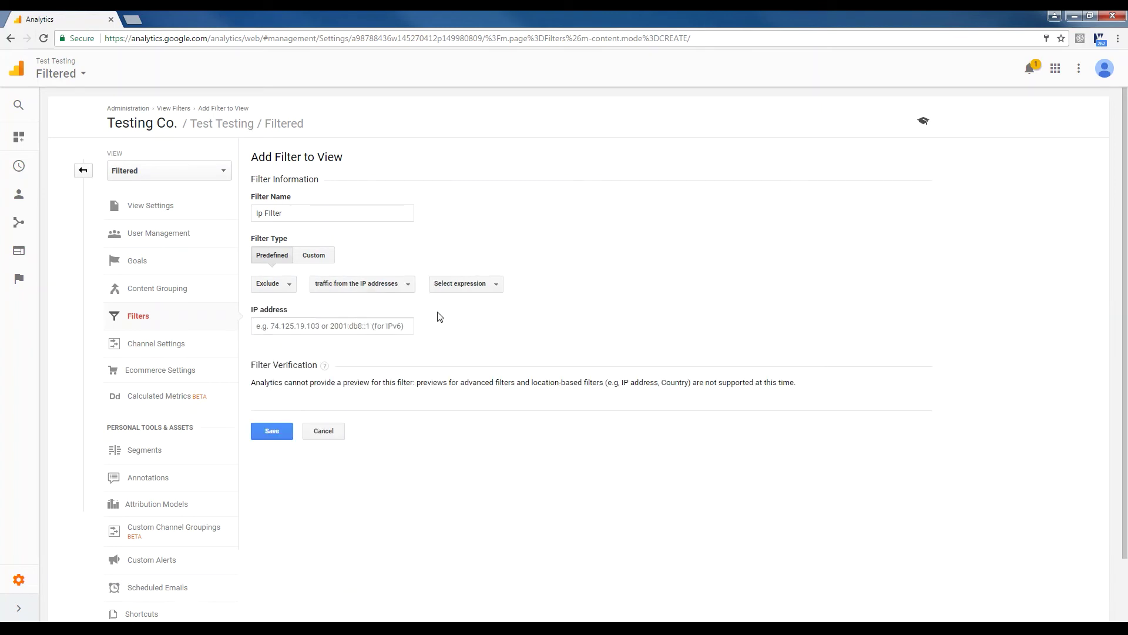
{"action": "left_click", "coordinate": [481, 293]}
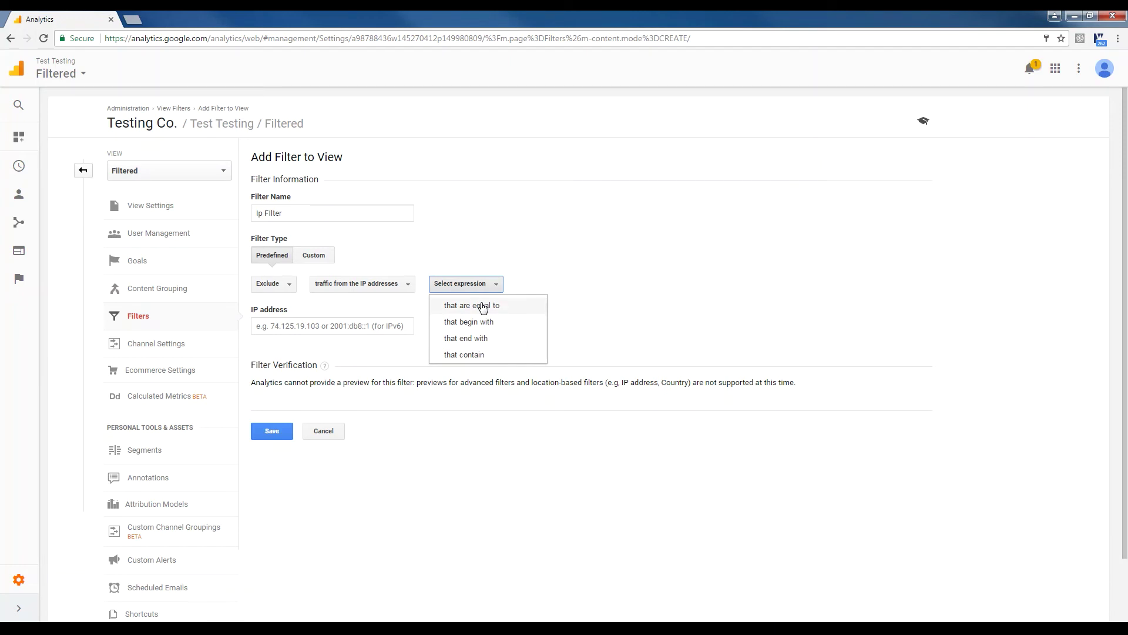
{"action": "left_click", "coordinate": [482, 306]}
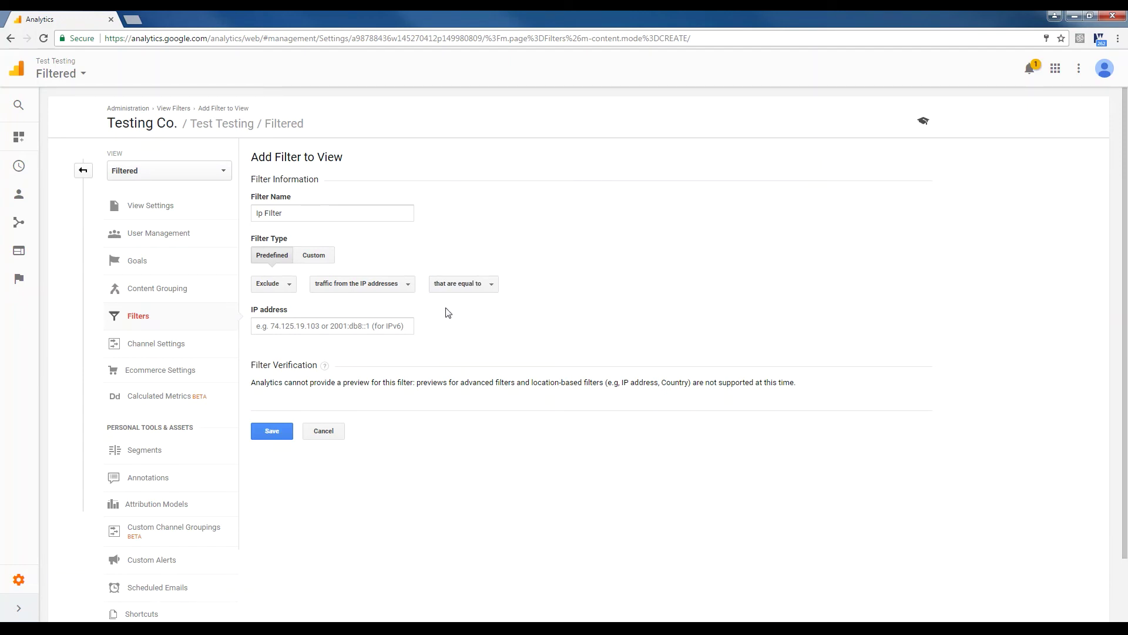
Search Google for "what is my ip" in a new browser tab and copy the public IP address.
{"action": "left_click", "coordinate": [133, 20]}
{"action": "type", "text": "what is my ip"}
{"action": "key", "text": "Return"}
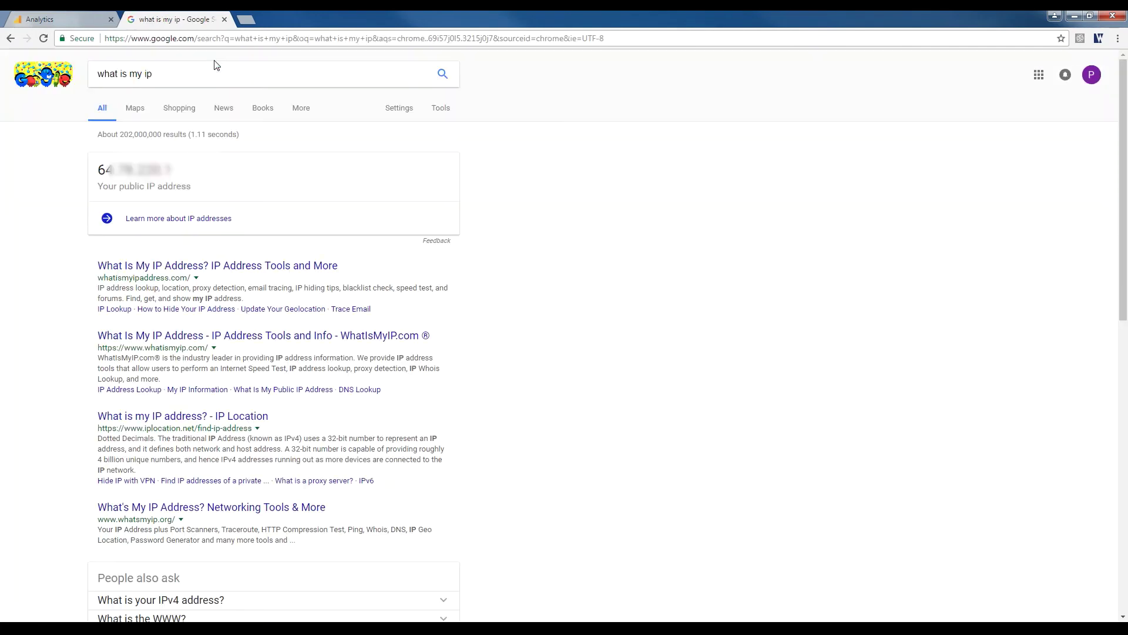
{"action": "left_click_drag", "start_coordinate": [195, 172], "coordinate": [107, 155]}
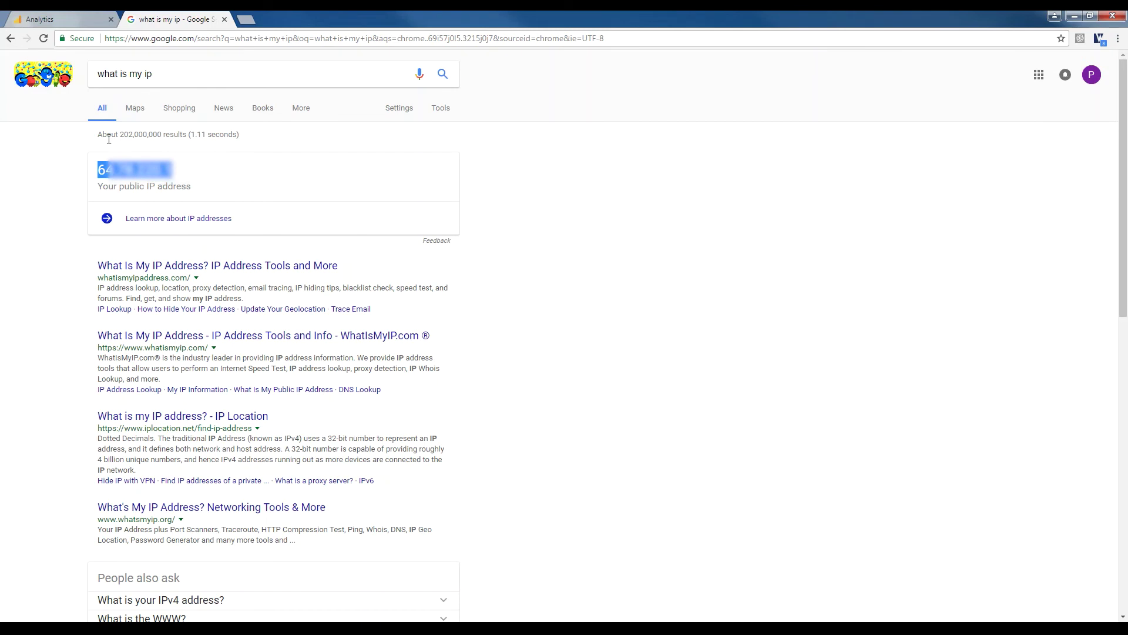
Return to Google Analytics, paste the copied public IP address into the filter, and save it.
{"action": "key", "text": "ctrl+shift+Tab"}
{"action": "left_click", "coordinate": [294, 327]}
{"action": "key", "text": "ctrl+v"}
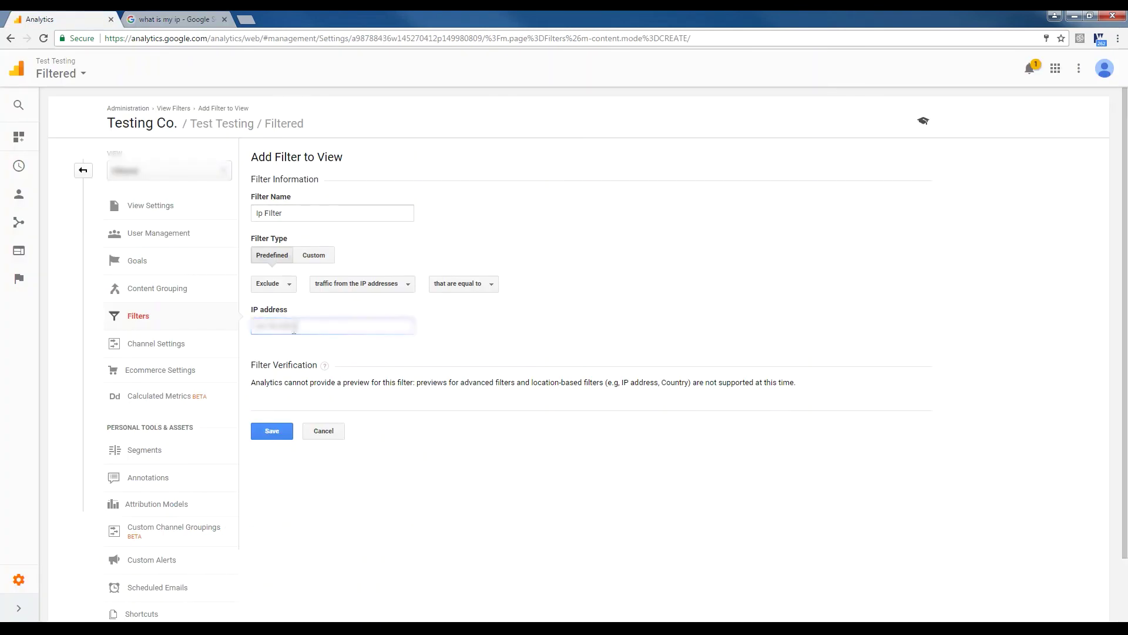
{"action": "left_click", "coordinate": [272, 431]}
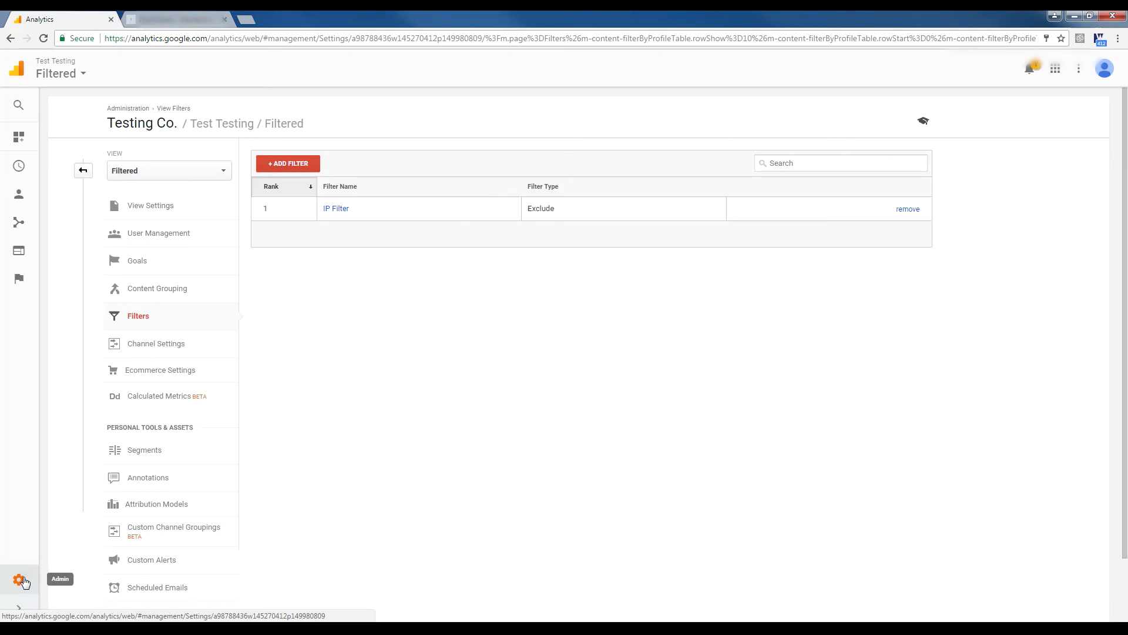
Open the tracking code page of the Test Testing property from the administration settings and copy its tracking ID.
{"action": "left_click", "coordinate": [19, 580]}
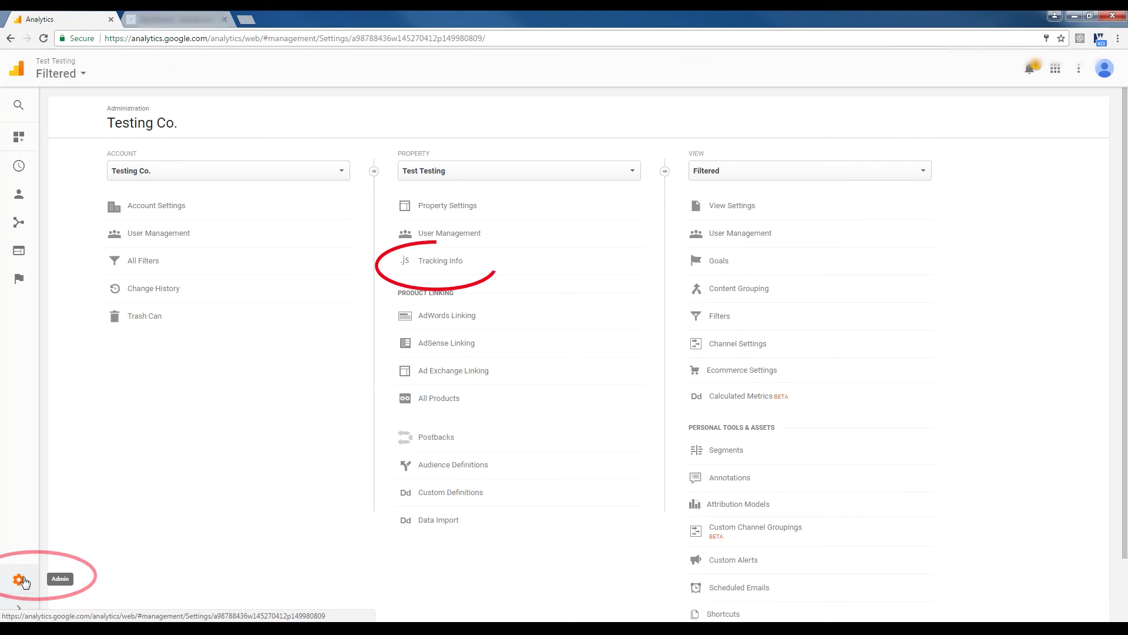
{"action": "left_click", "coordinate": [462, 271]}
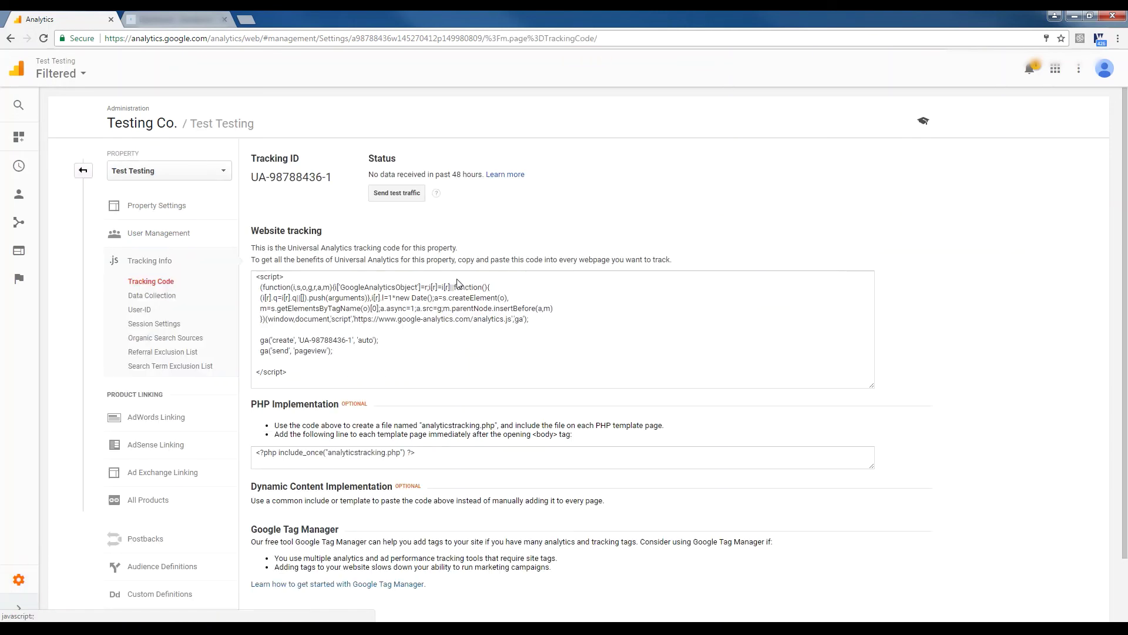
{"action": "left_click_drag", "start_coordinate": [332, 176], "coordinate": [252, 177]}
{"action": "key", "text": "ctrl+c"}
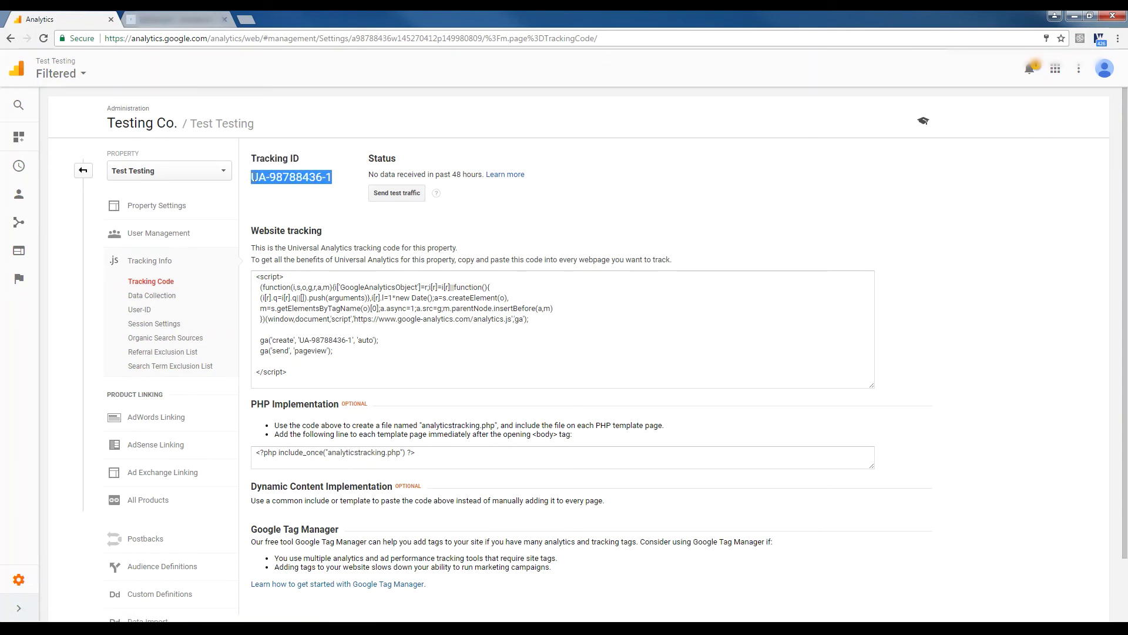
{"action": "left_click", "coordinate": [541, 199]}
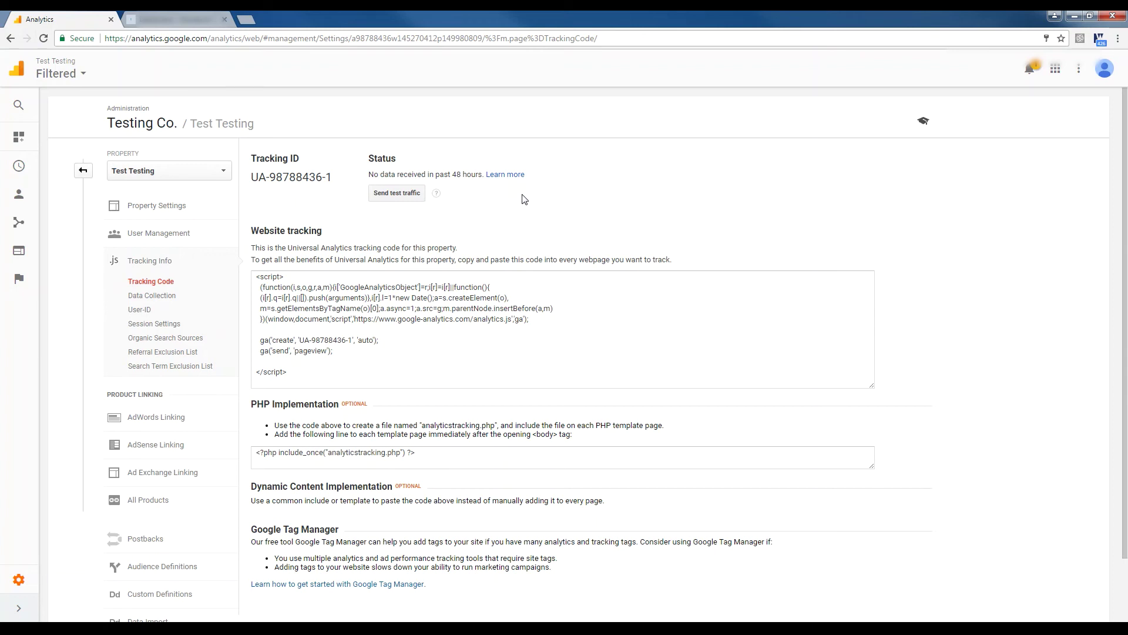
Switch to the WordPress dashboard and paste the copied tracking ID as the Google Analytics ID in the All in One SEO general settings.
{"action": "left_click", "coordinate": [188, 13]}
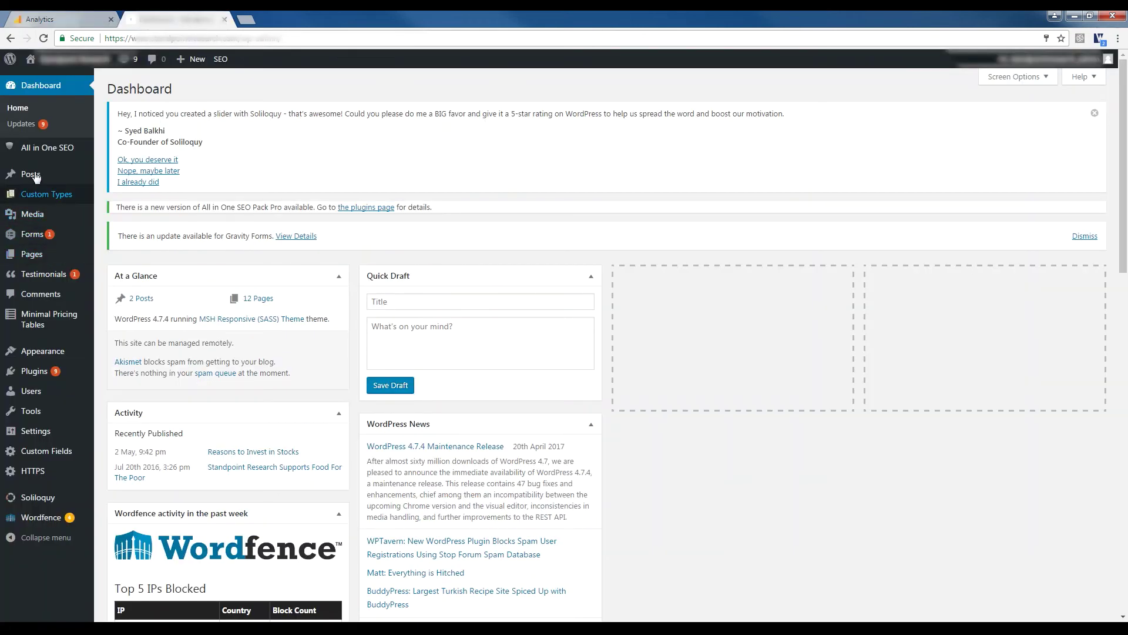
{"action": "left_click", "coordinate": [38, 151]}
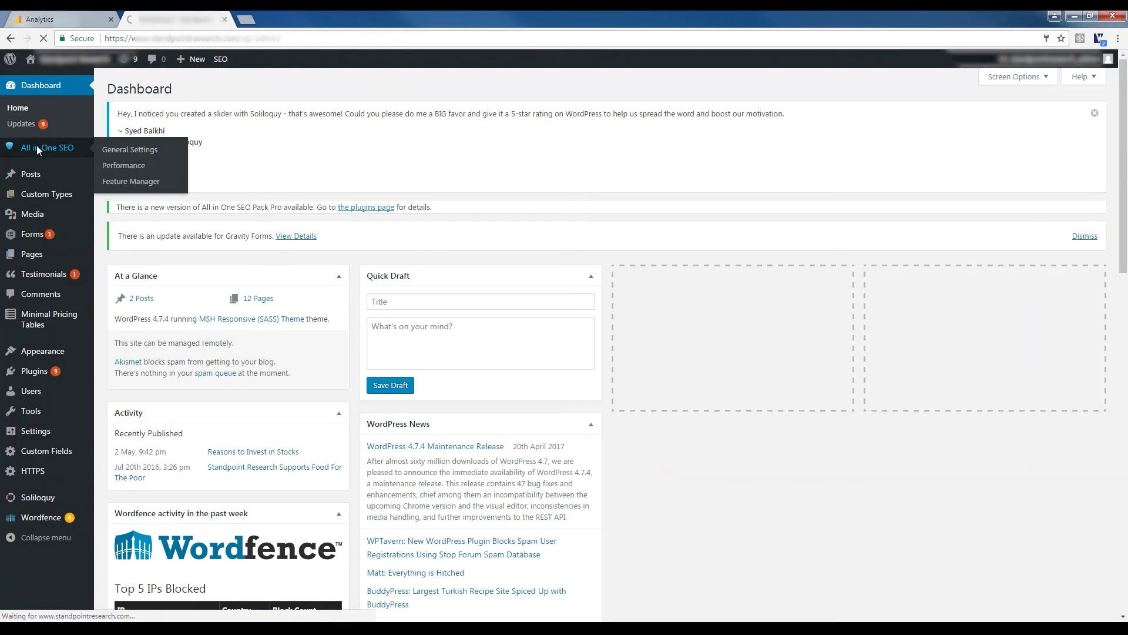
{"action": "scroll", "coordinate": [376, 308], "scroll_direction": "down", "scroll_amount": 20}
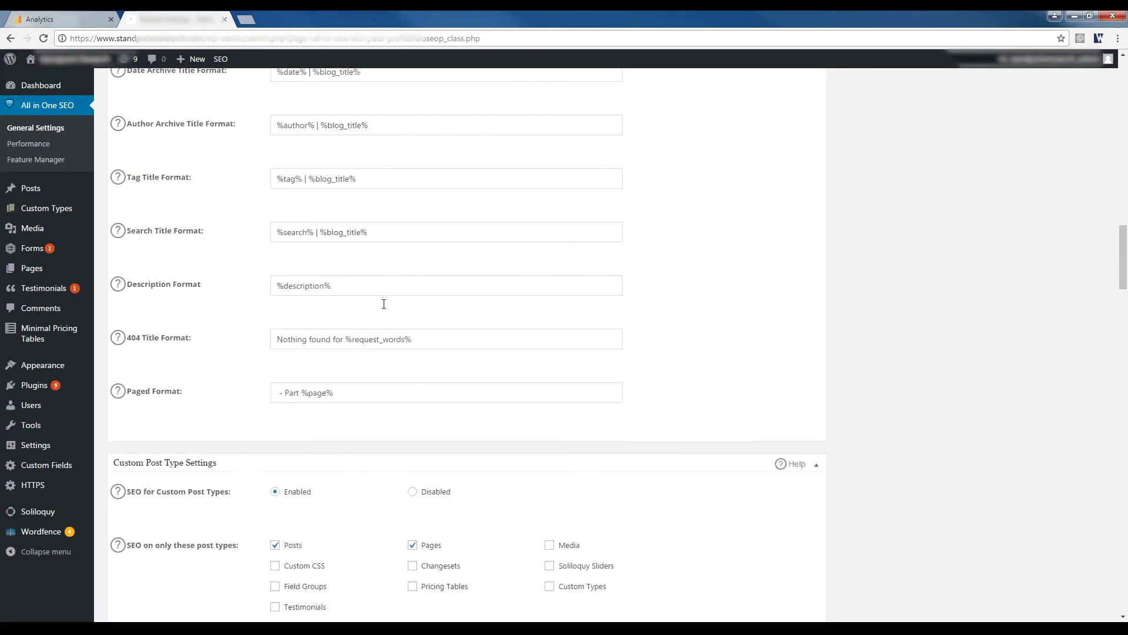
{"action": "scroll", "coordinate": [384, 304], "scroll_direction": "down", "scroll_amount": 20}
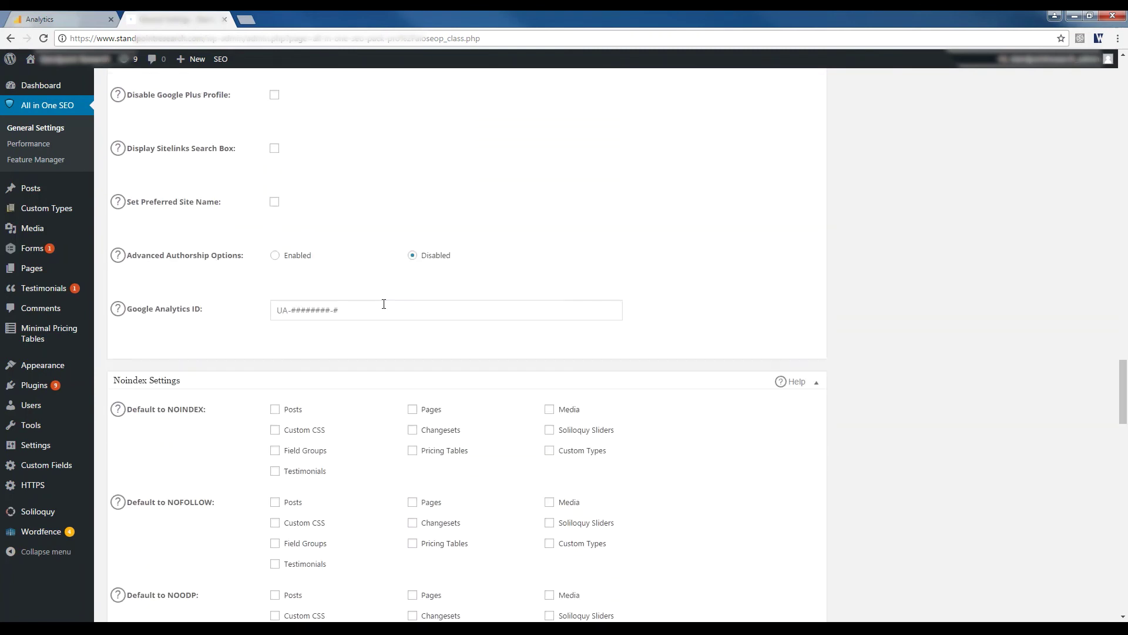
{"action": "scroll", "coordinate": [384, 307], "scroll_direction": "down", "scroll_amount": 1}
{"action": "left_click", "coordinate": [298, 298]}
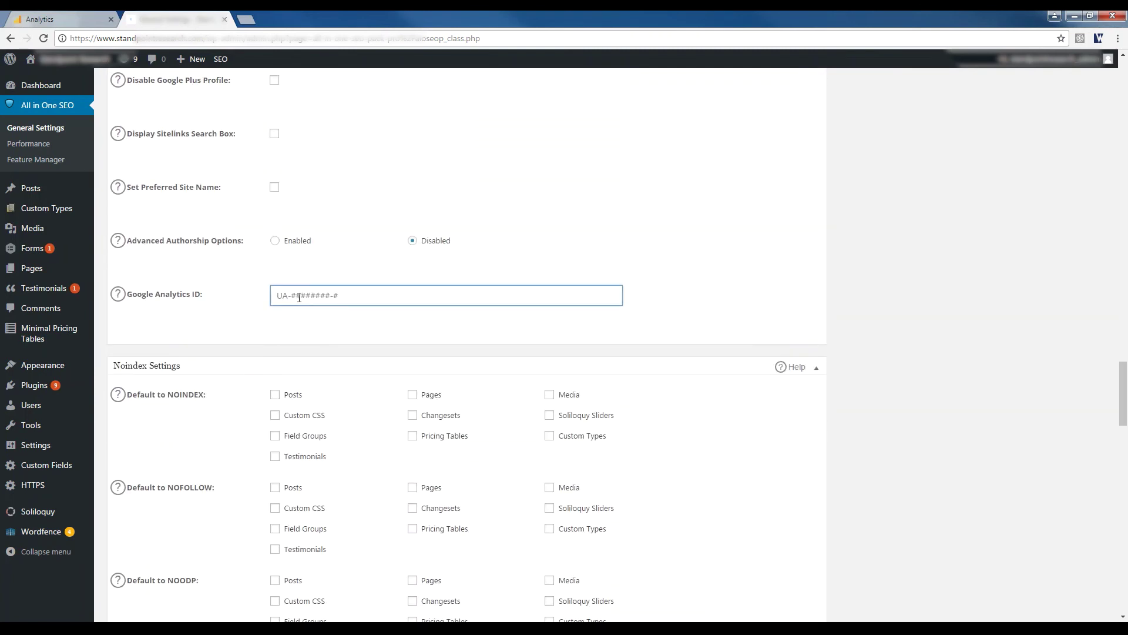
{"action": "key", "text": "ctrl+v"}
{"action": "scroll", "coordinate": [378, 323], "scroll_direction": "up", "scroll_amount": 20}
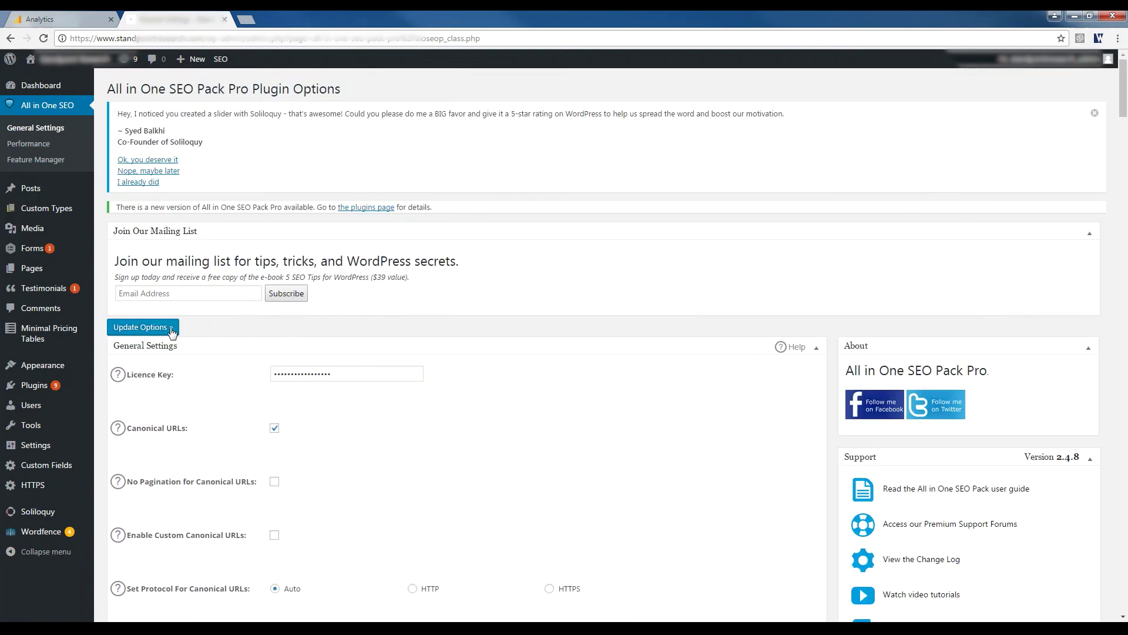
Close the WordPress site, return to the Google Analytics tracking code page, and copy the complete website tracking script.
{"action": "key", "text": "ctrl+w"}
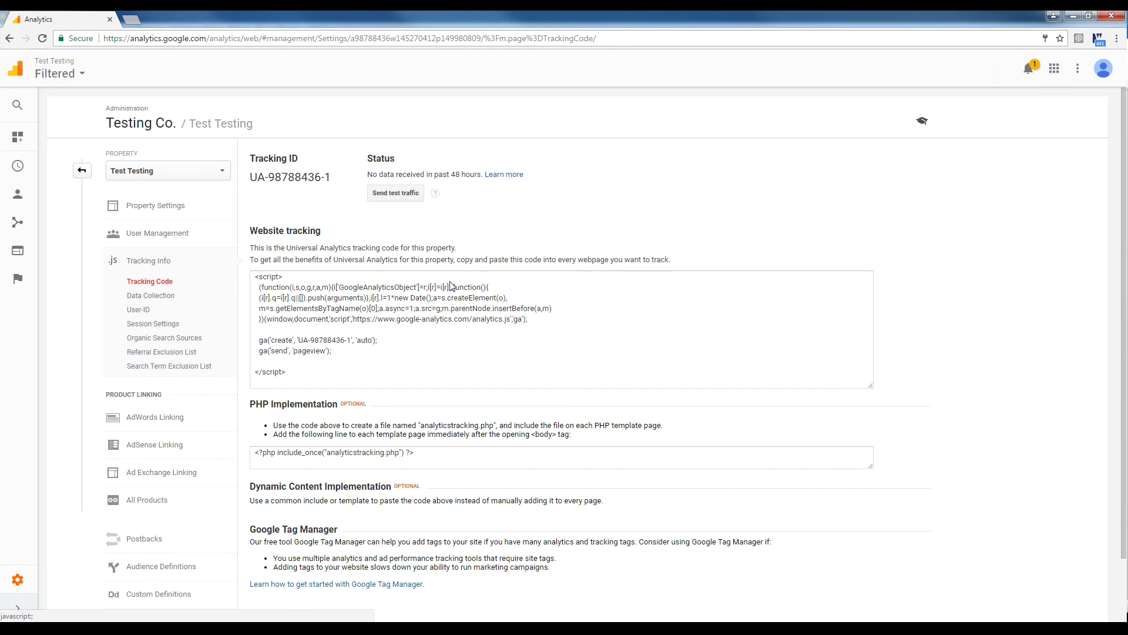
{"action": "left_click_drag", "start_coordinate": [286, 372], "coordinate": [251, 275]}
{"action": "key", "text": "ctrl+c"}
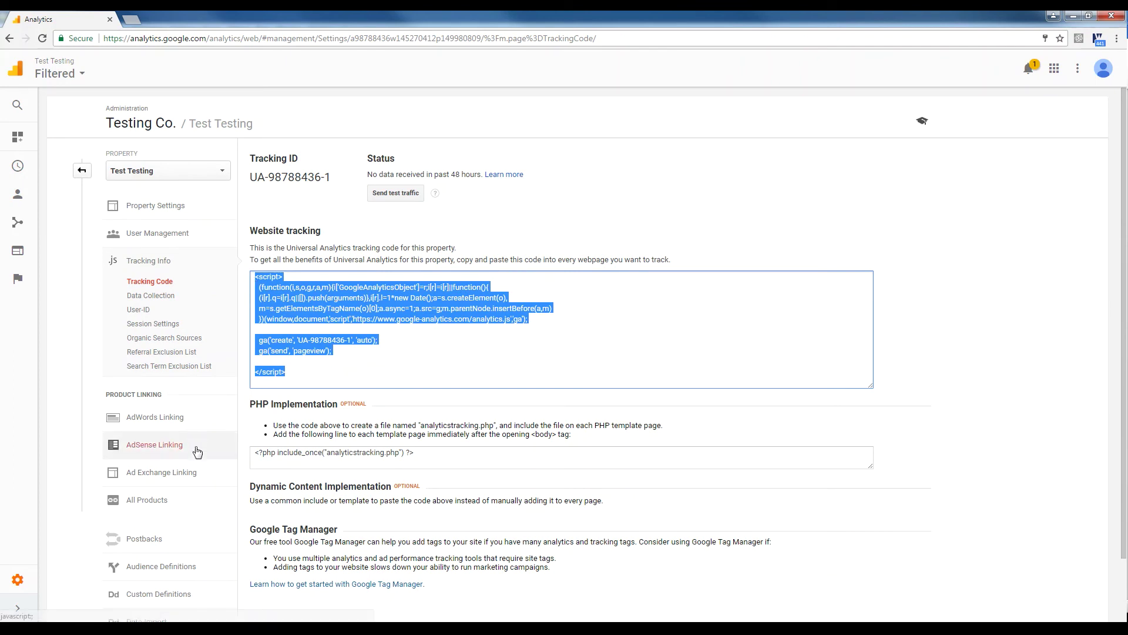
Switch to Notepad++ and paste the tracking script on empty line 53, above the closing head tag.
{"action": "left_click", "coordinate": [229, 573]}
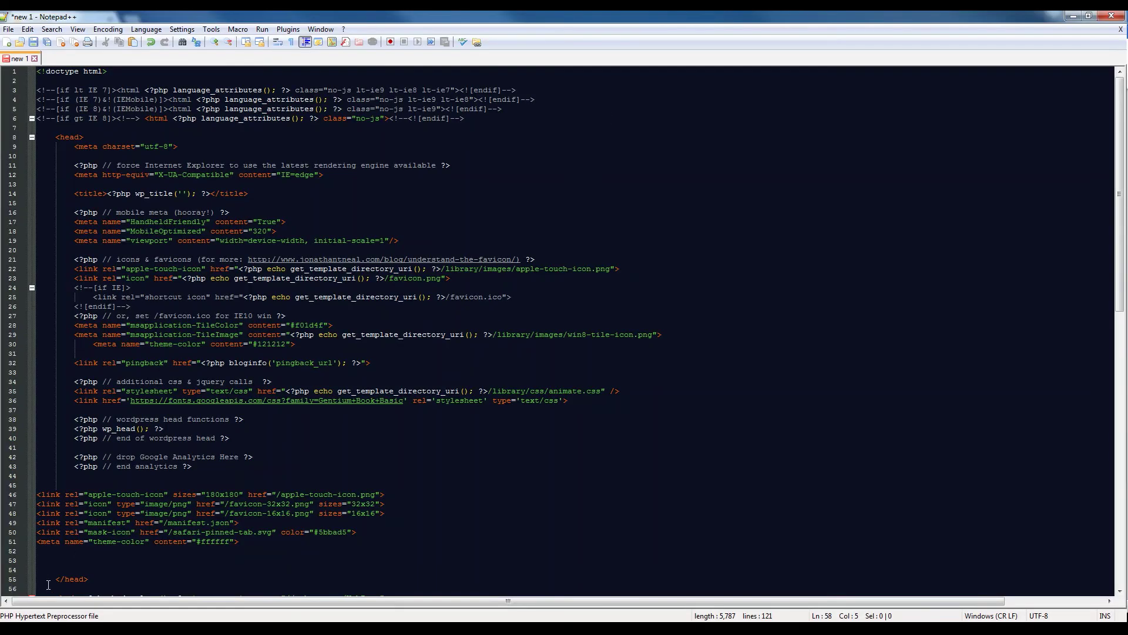
{"action": "left_click", "coordinate": [69, 559]}
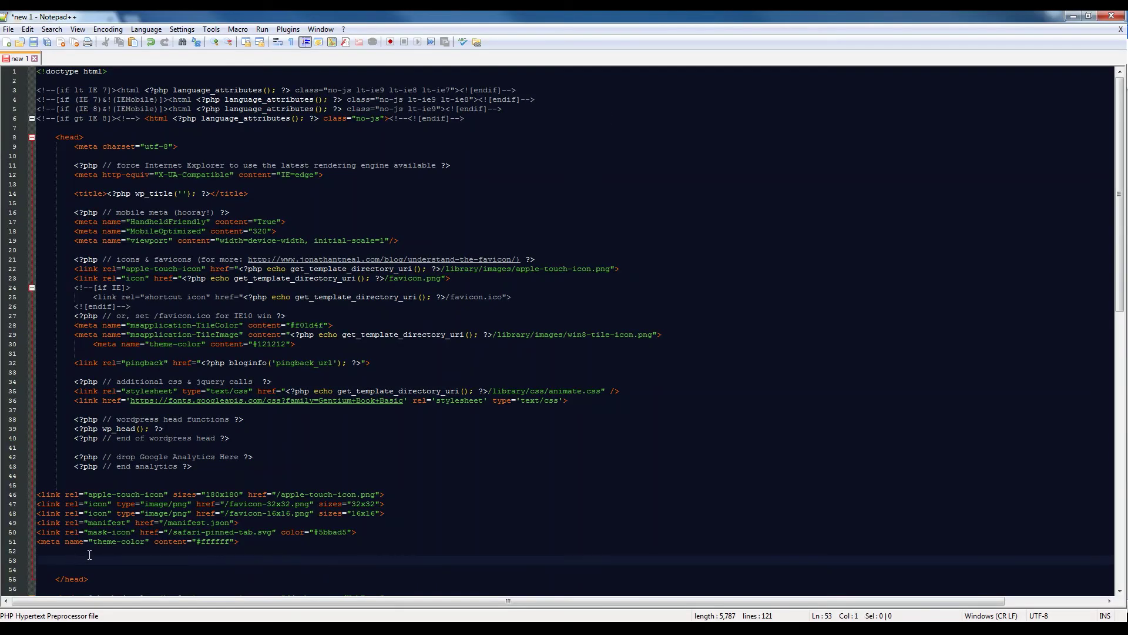
{"action": "key", "text": "ctrl+v"}
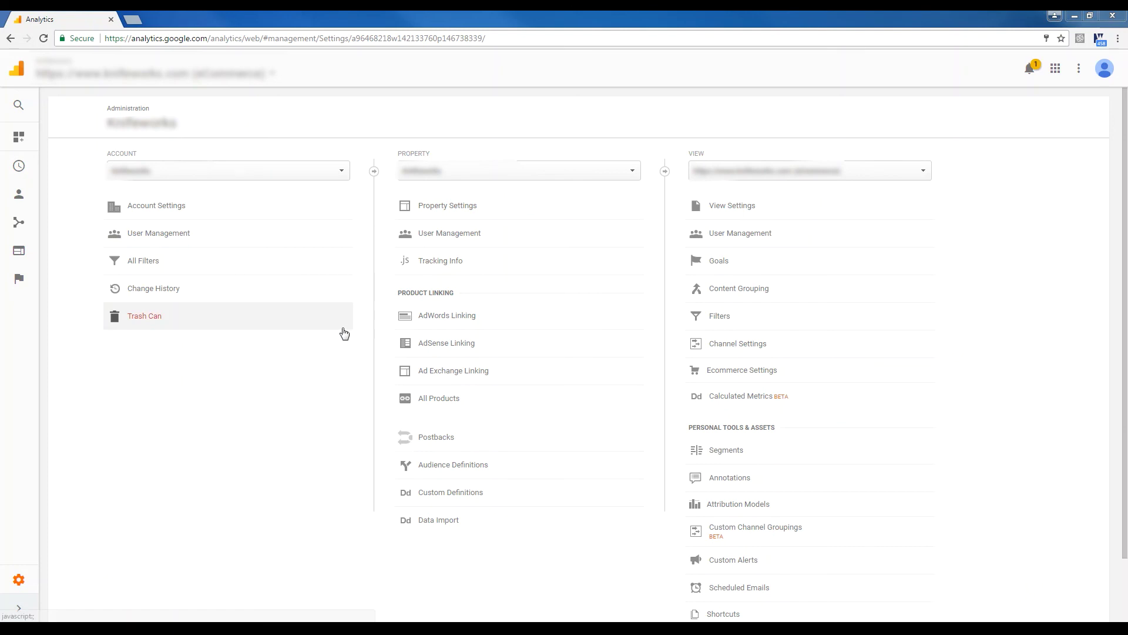
Open the Real-Time Overview report in Google Analytics to check for active users on the site.
{"action": "left_click", "coordinate": [17, 168]}
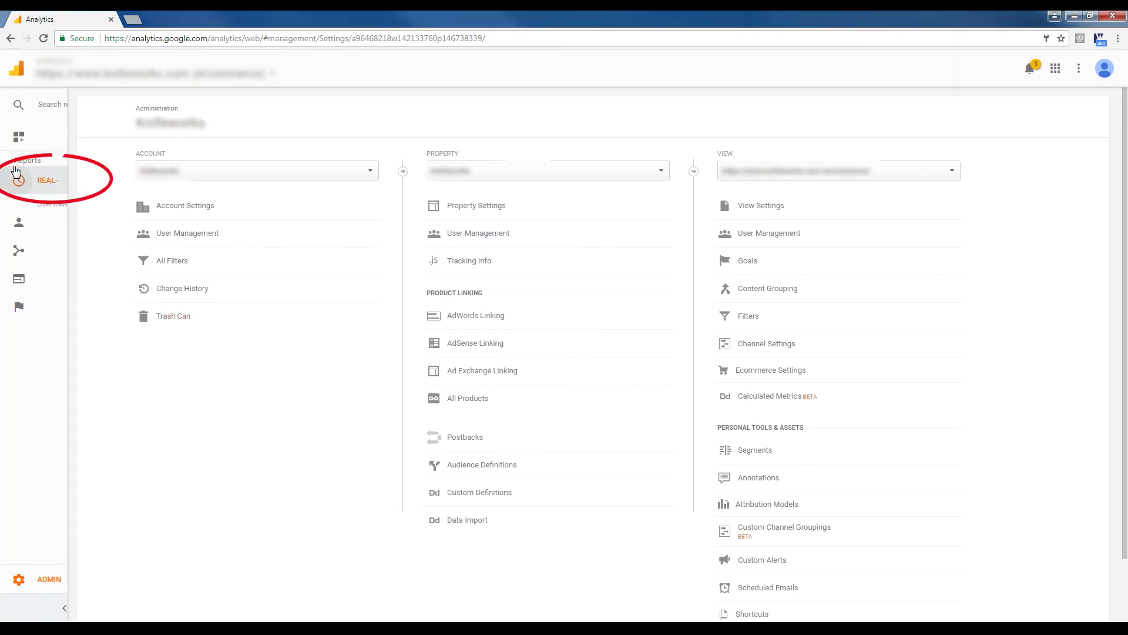
{"action": "left_click", "coordinate": [53, 205]}
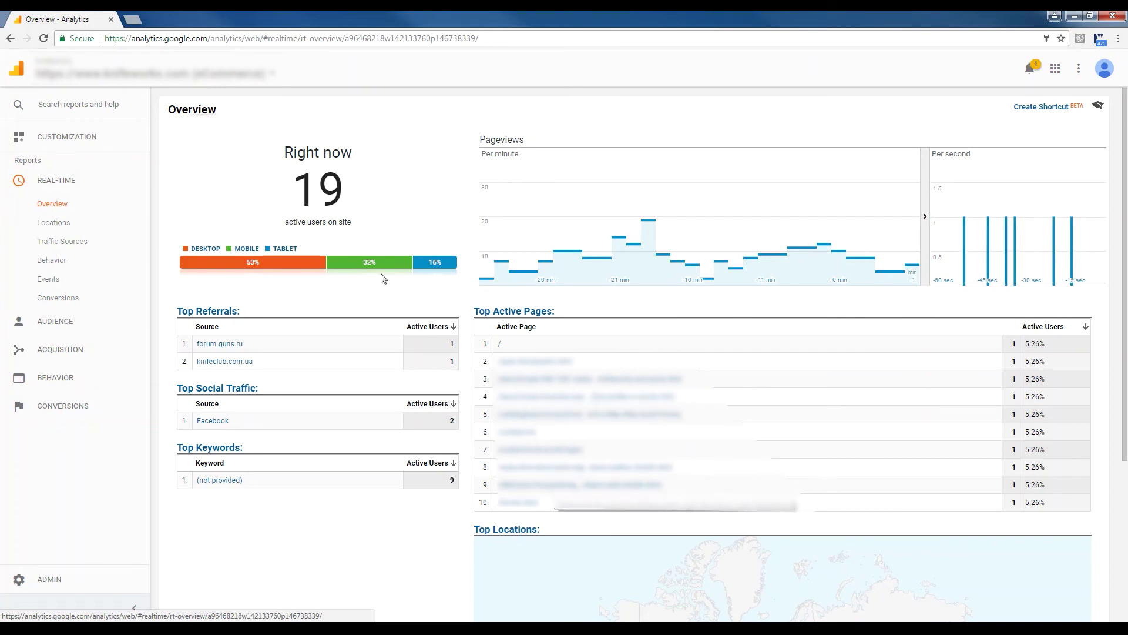
Open gachecker.com in a new browser tab, check mainstreethost.com for missing Analytics code, and review the page results.
{"action": "left_click", "coordinate": [132, 20]}
{"action": "type", "text": "gachecker.com"}
{"action": "key", "text": "Return"}
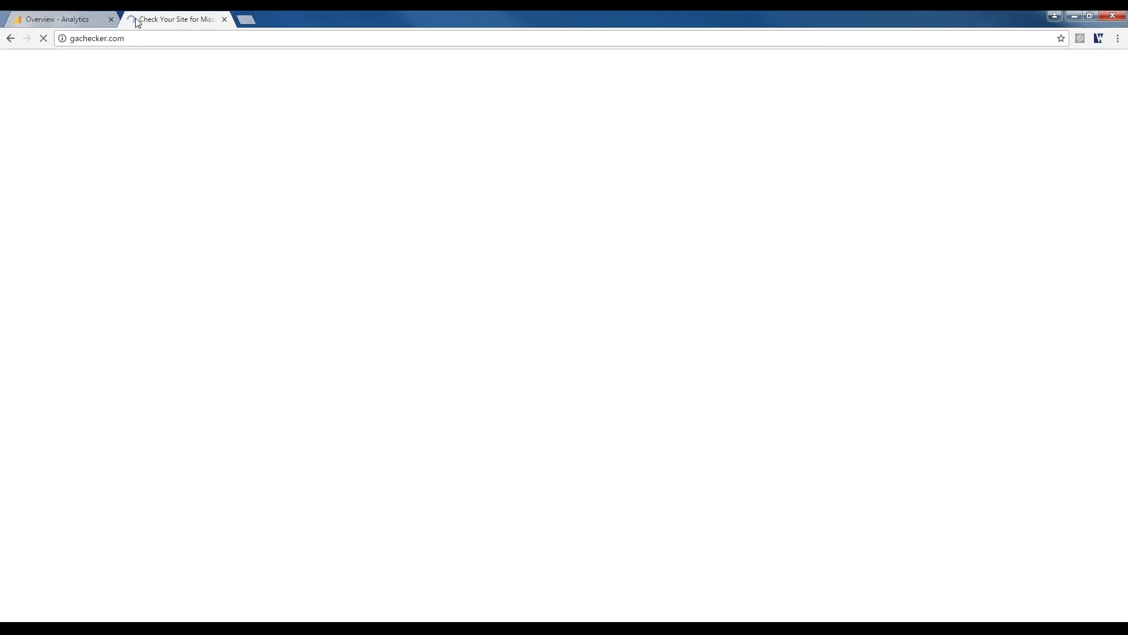
{"action": "left_click", "coordinate": [255, 270]}
{"action": "type", "text": "mainstreethost.com"}
{"action": "key", "text": "Return"}
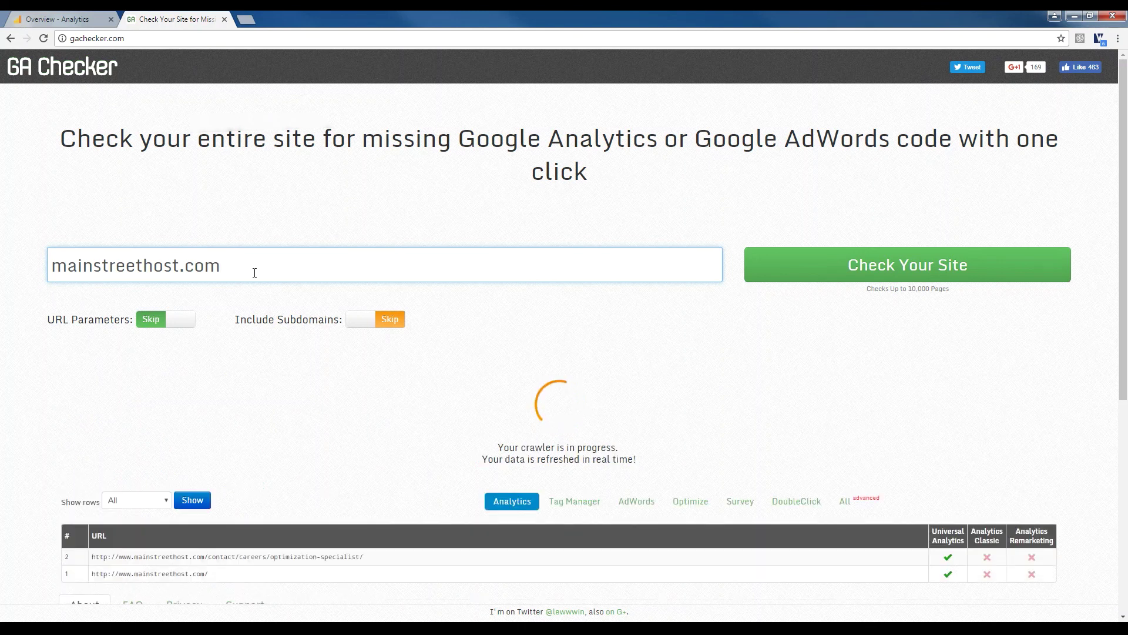
{"action": "scroll", "coordinate": [508, 345], "scroll_direction": "down", "scroll_amount": 2}
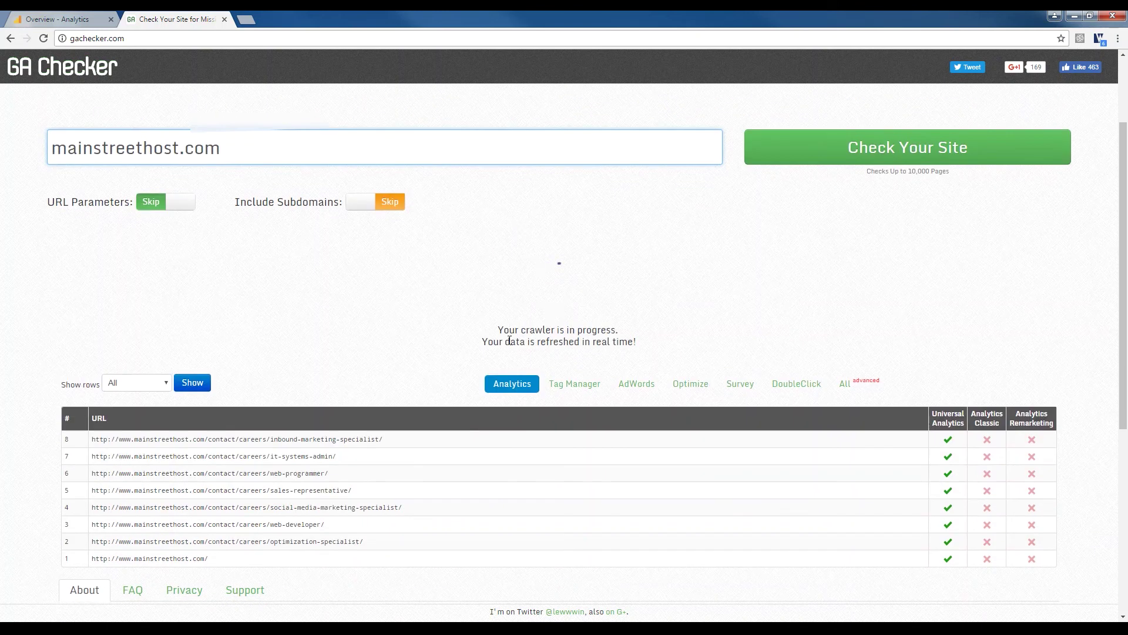
{"action": "scroll", "coordinate": [720, 353], "scroll_direction": "down", "scroll_amount": 2}
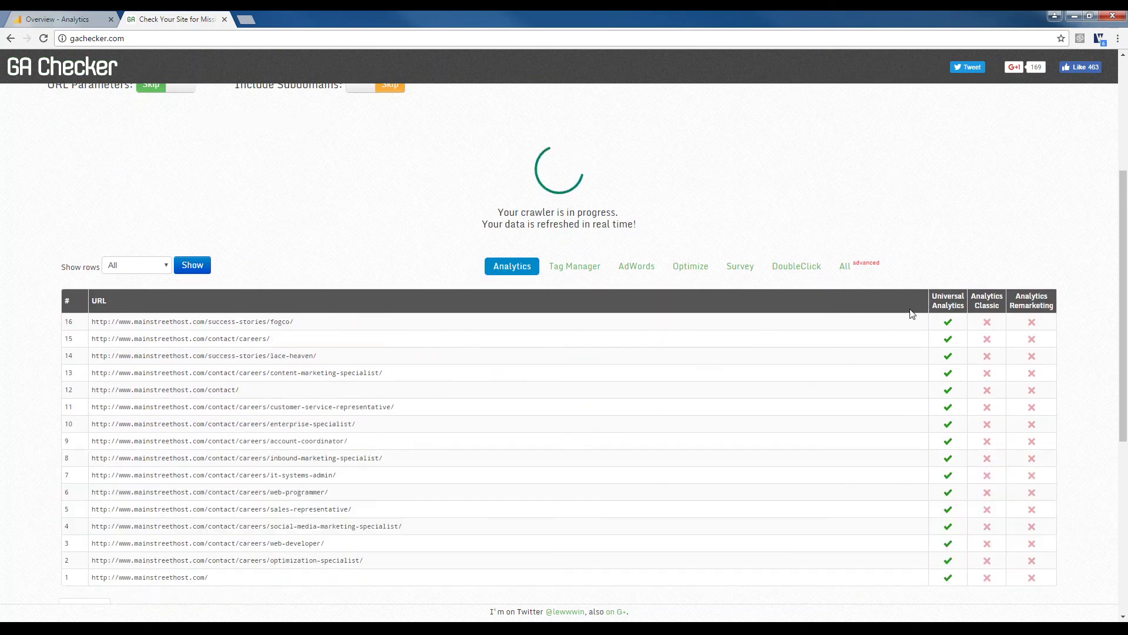
{"action": "scroll", "coordinate": [952, 546], "scroll_direction": "down", "scroll_amount": 2}
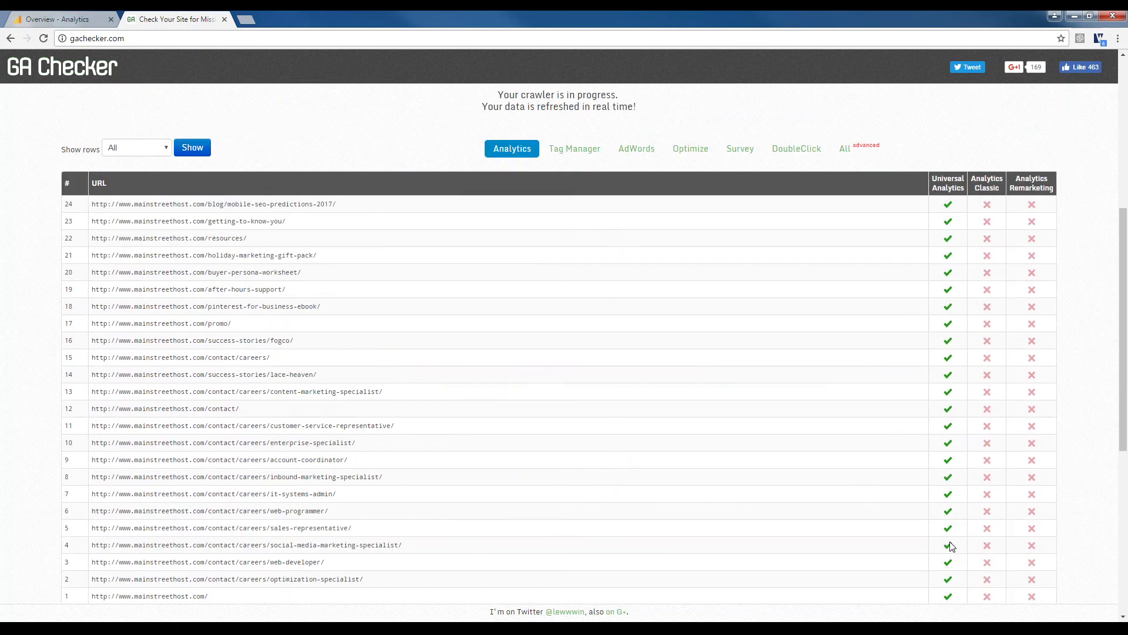
{"action": "scroll", "coordinate": [952, 545], "scroll_direction": "down", "scroll_amount": 1}
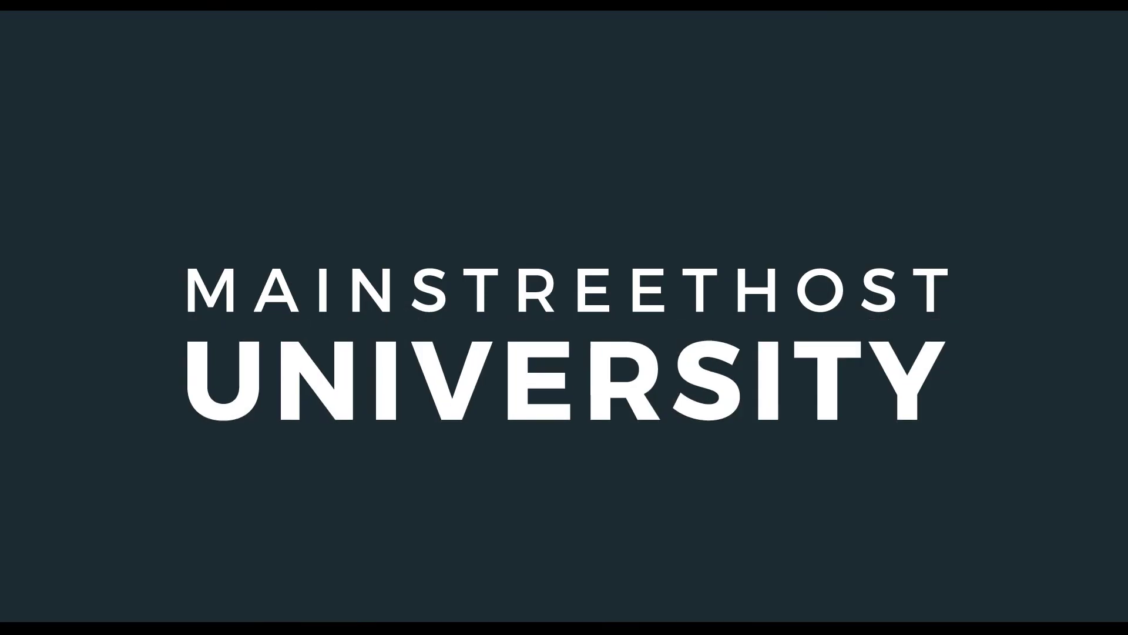